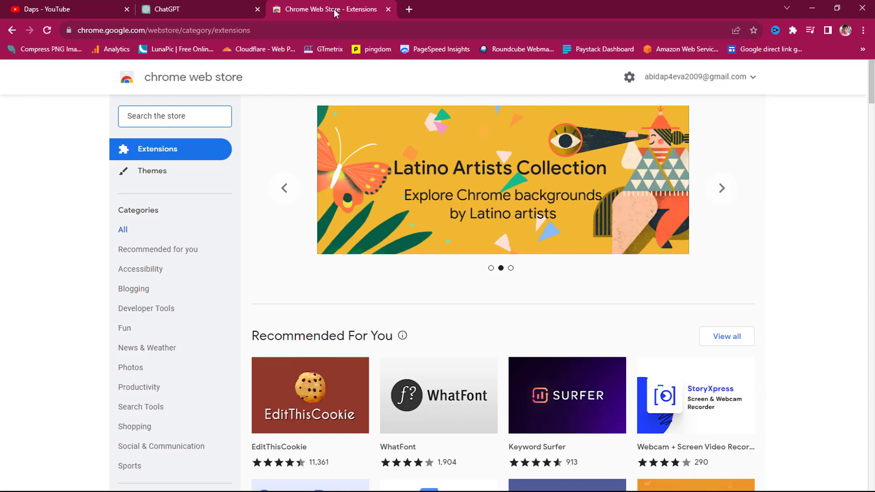
Search the Chrome Web Store for "aiprm for seo" and open the AIPRM for ChatGPT extension's page.
click(135, 115)
text(aiprm)
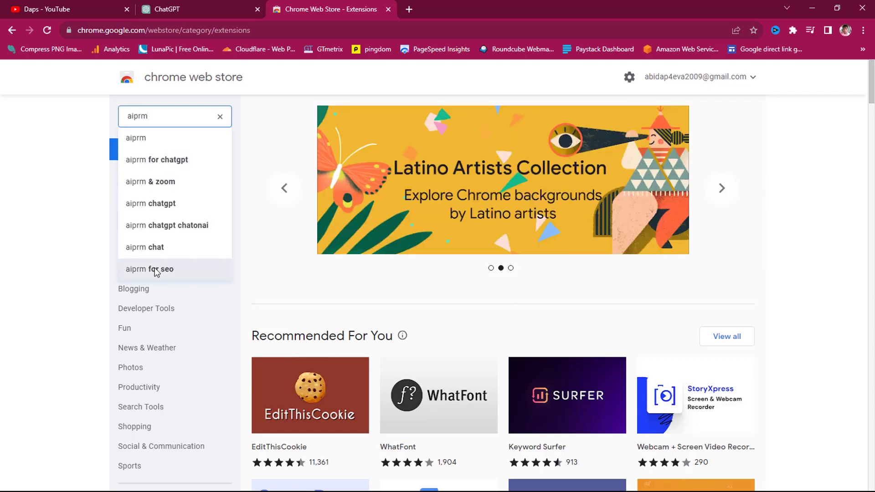
click(156, 270)
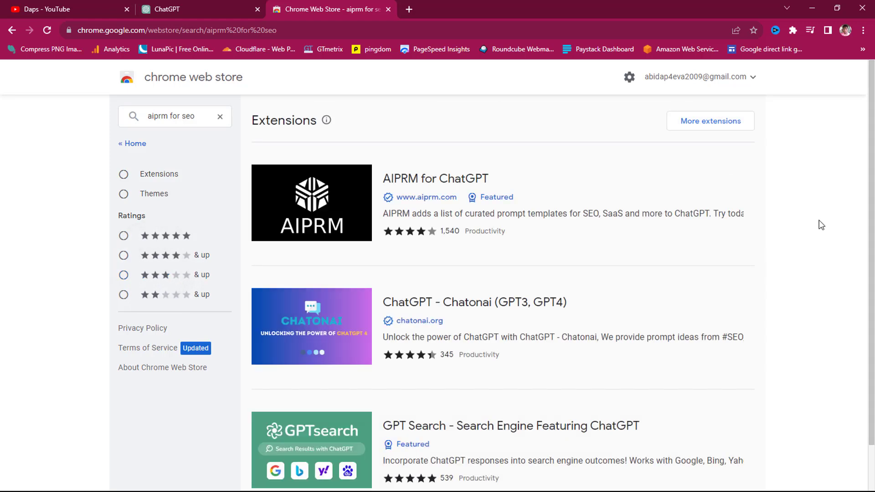
scroll(822, 225, down, 1)
scroll(557, 354, up, 1)
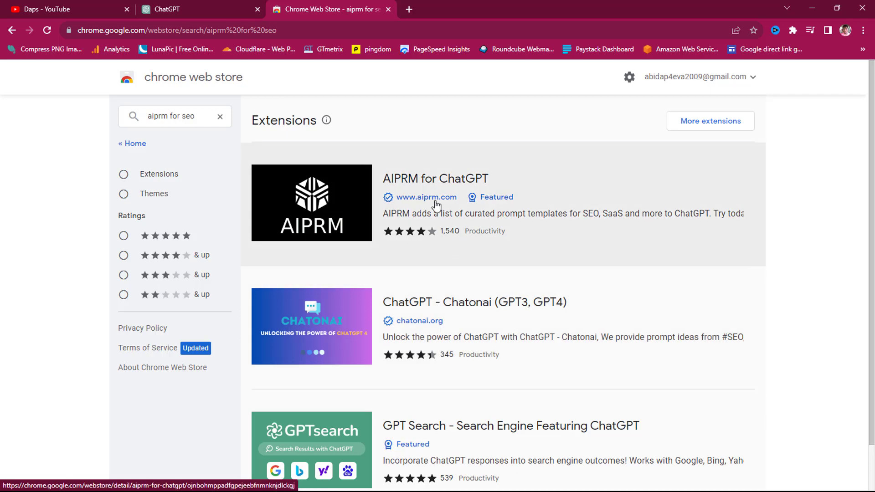
click(431, 187)
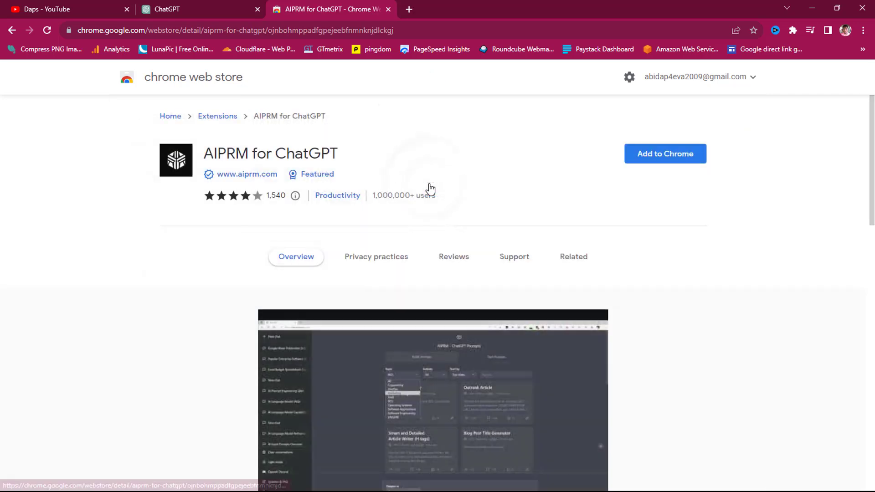
Add the AIPRM for ChatGPT extension to Chrome and continue to the AIPRM account signup page.
click(653, 161)
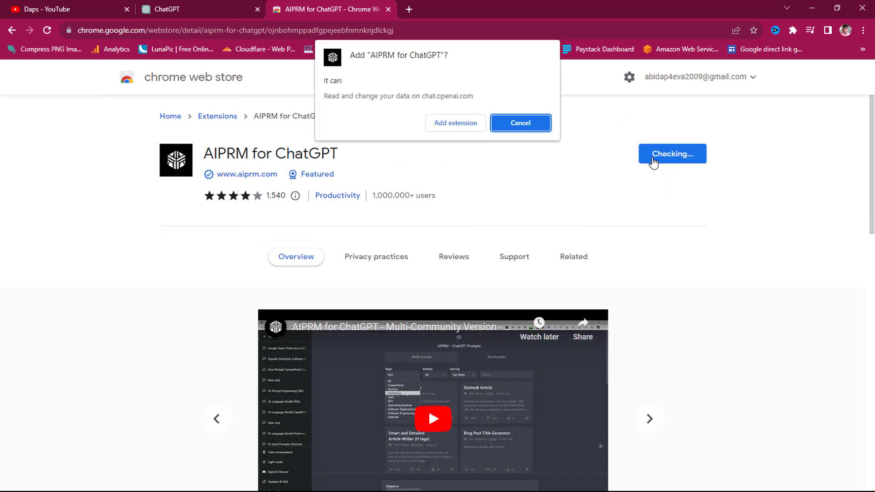
click(456, 123)
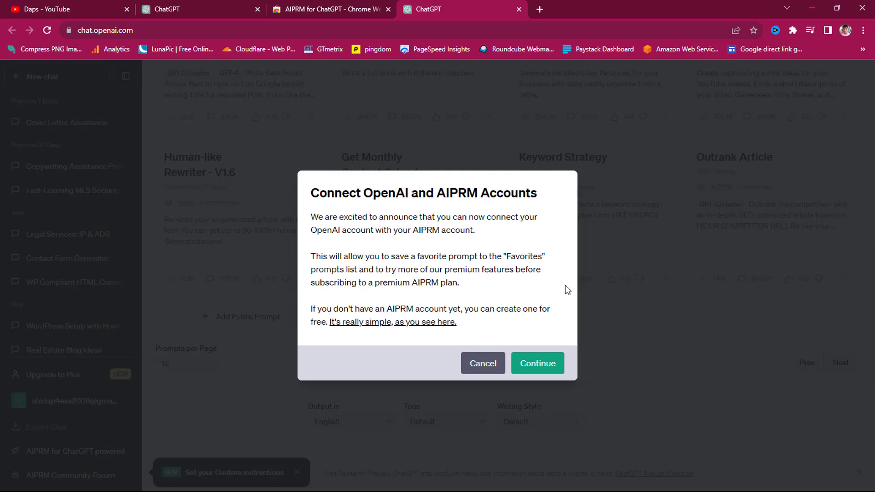
click(551, 369)
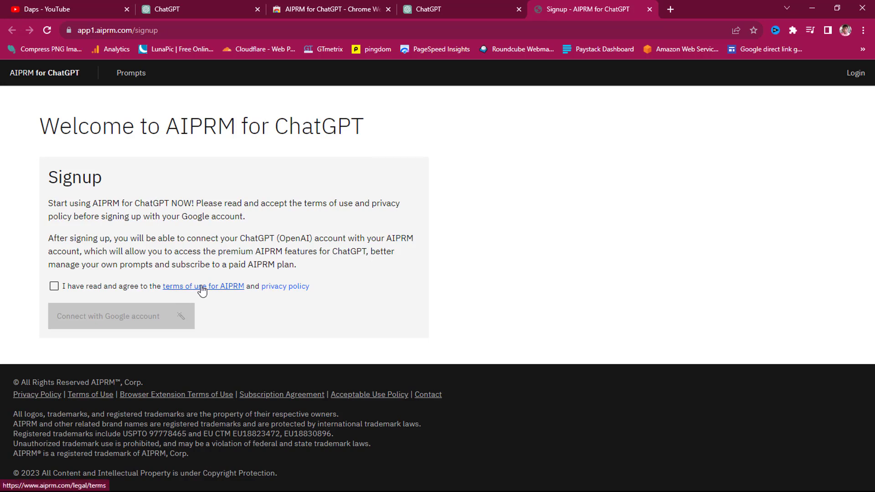
Compare the AIPRM-enabled ChatGPT page with the plain ChatGPT page and examine the first page of public prompts.
click(442, 8)
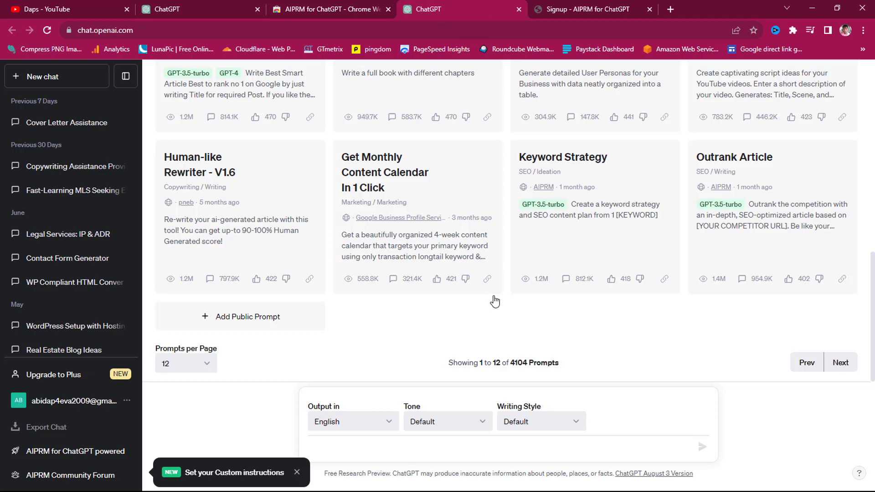
scroll(495, 301, up, 10)
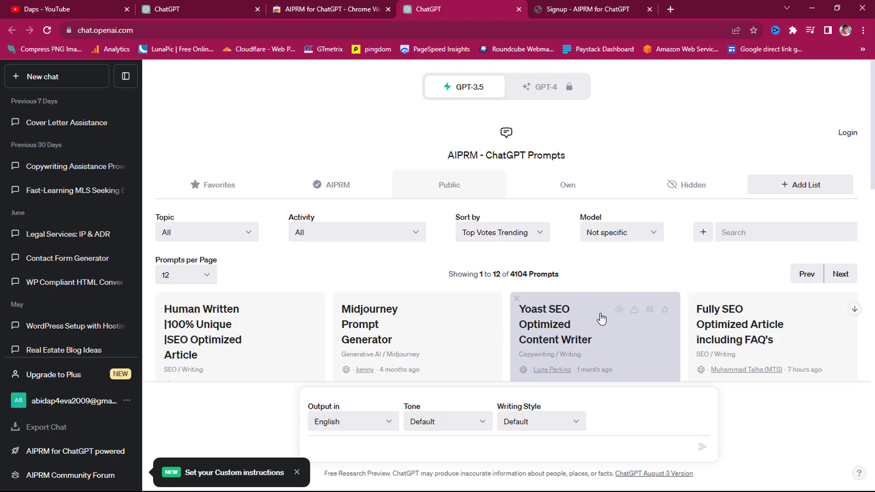
click(184, 4)
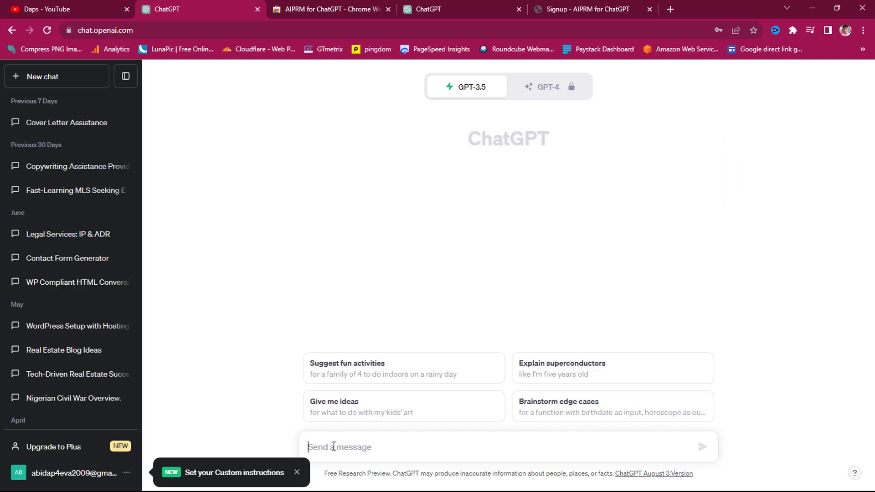
click(455, 6)
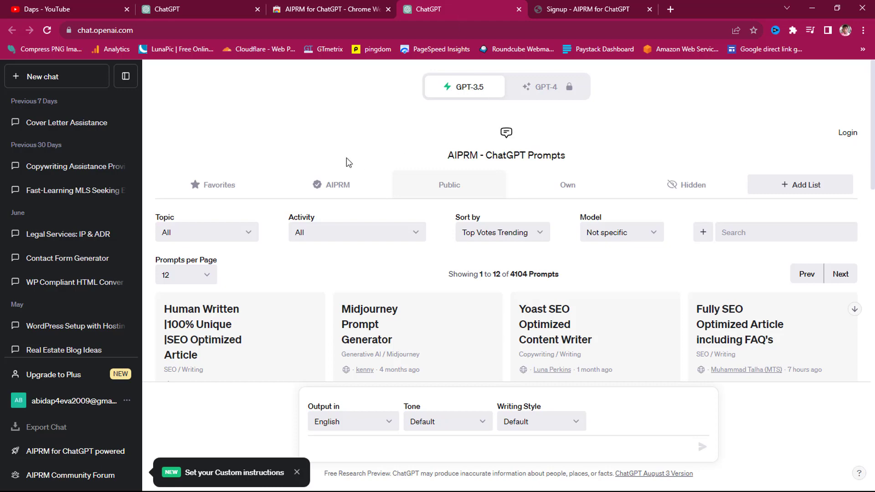
scroll(346, 158, down, 2)
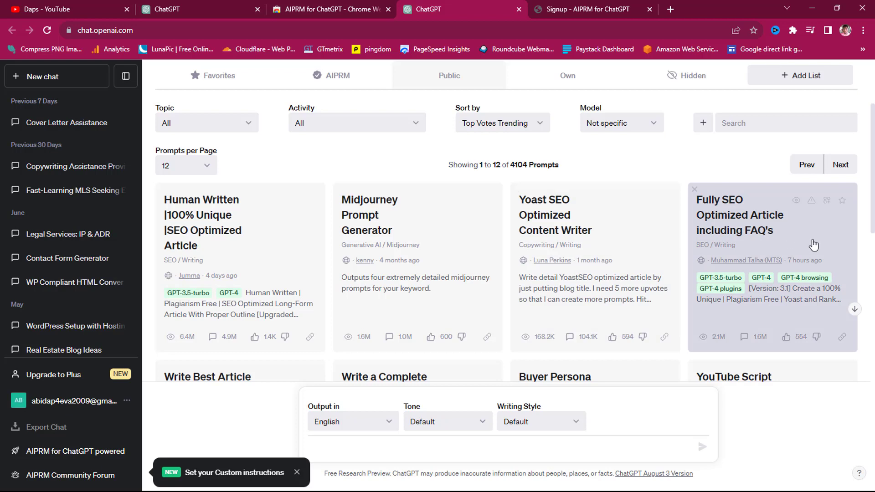
scroll(814, 245, down, 5)
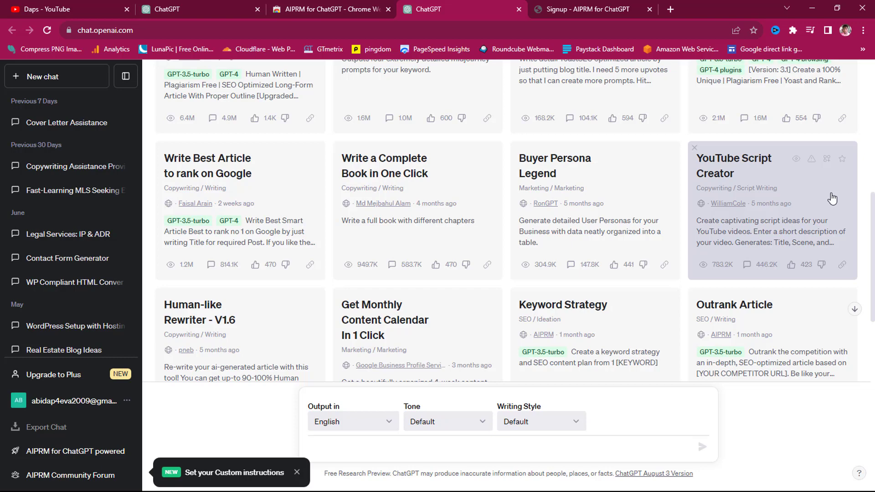
scroll(832, 199, down, 2)
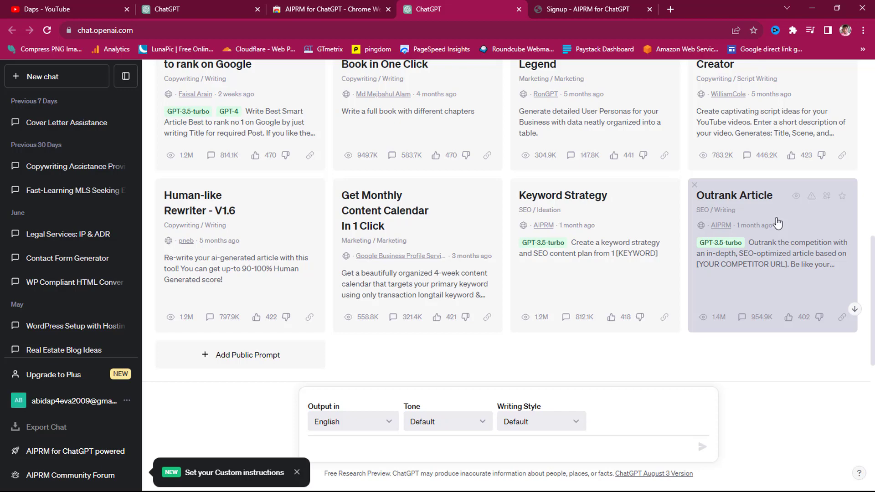
scroll(778, 223, down, 1)
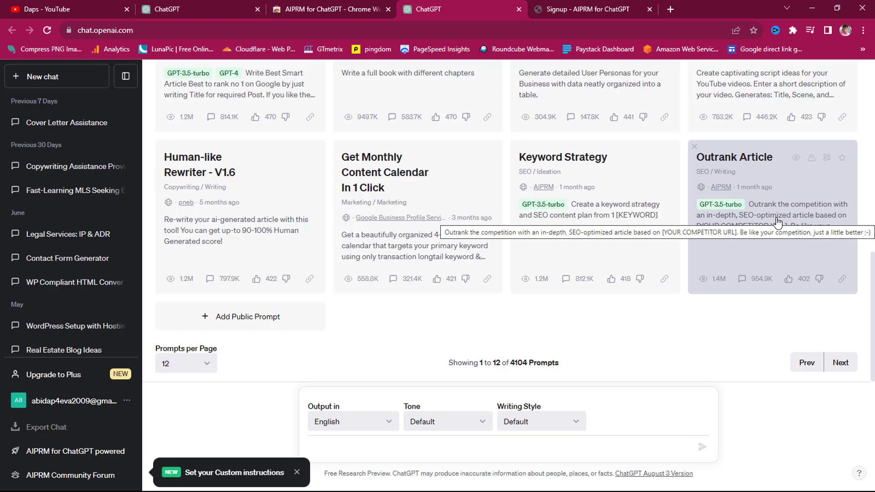
Go to the second page of AIPRM public prompts and look through its prompt templates.
click(841, 363)
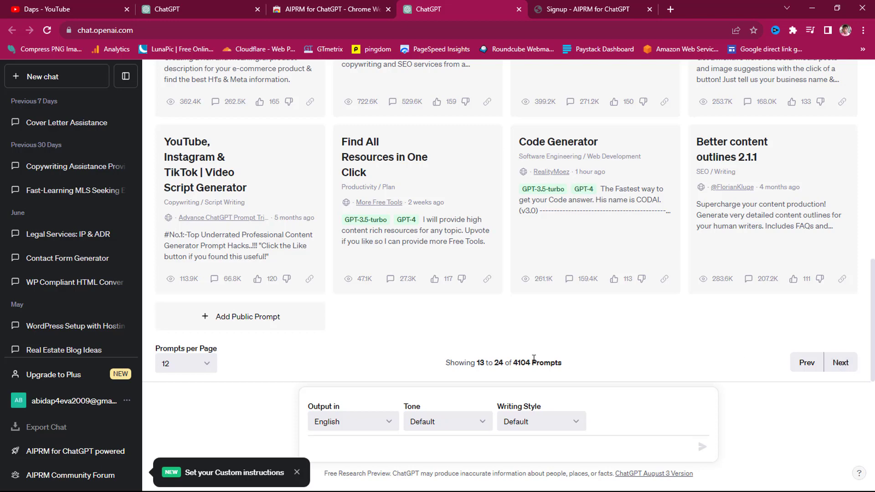
scroll(729, 318, up, 10)
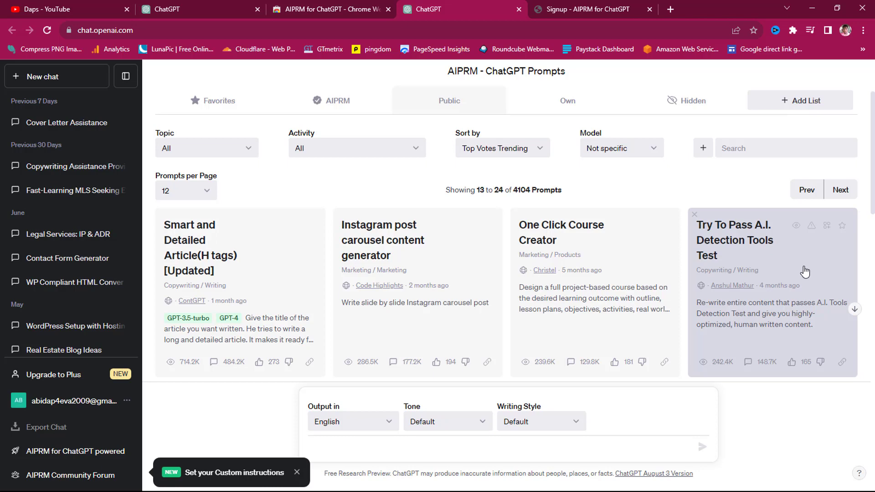
scroll(805, 272, down, 2)
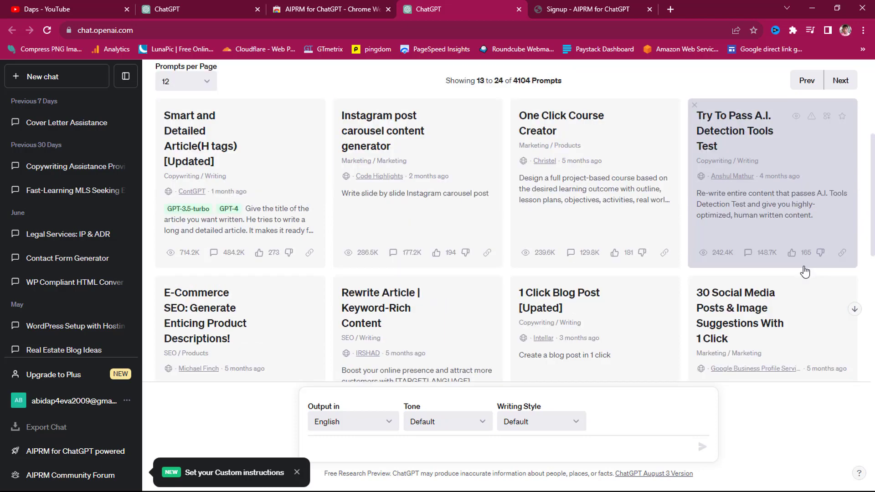
scroll(805, 272, down, 1)
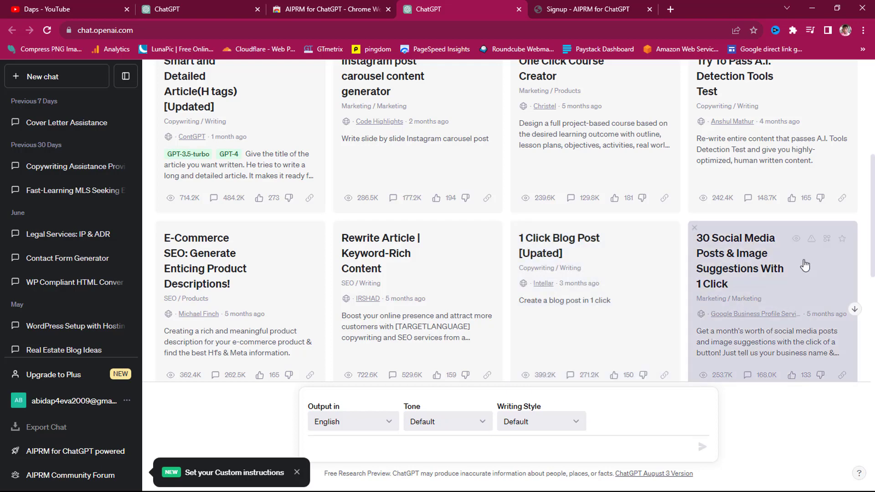
scroll(805, 266, down, 5)
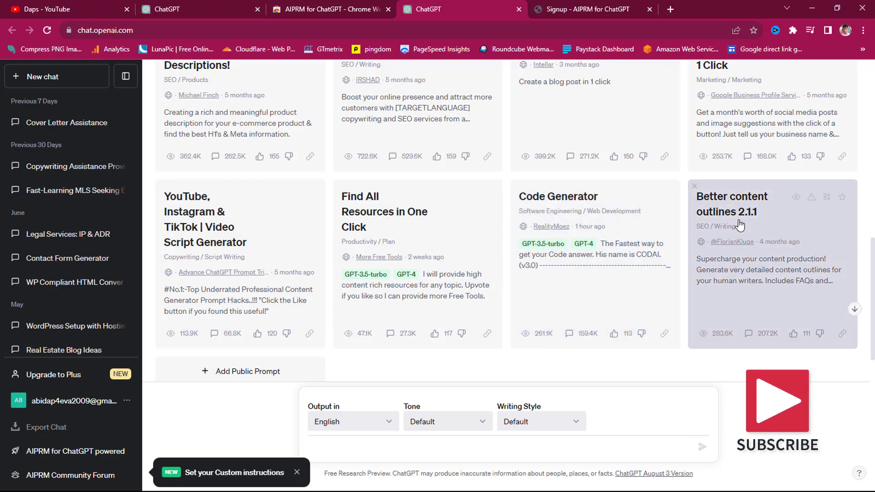
scroll(740, 226, down, 1)
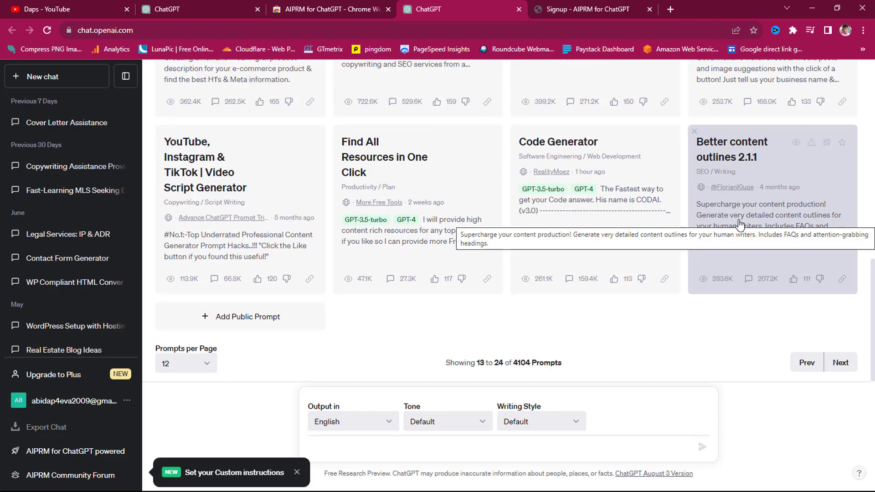
Set the AIPRM prompt list to show 20 prompts per page.
click(207, 363)
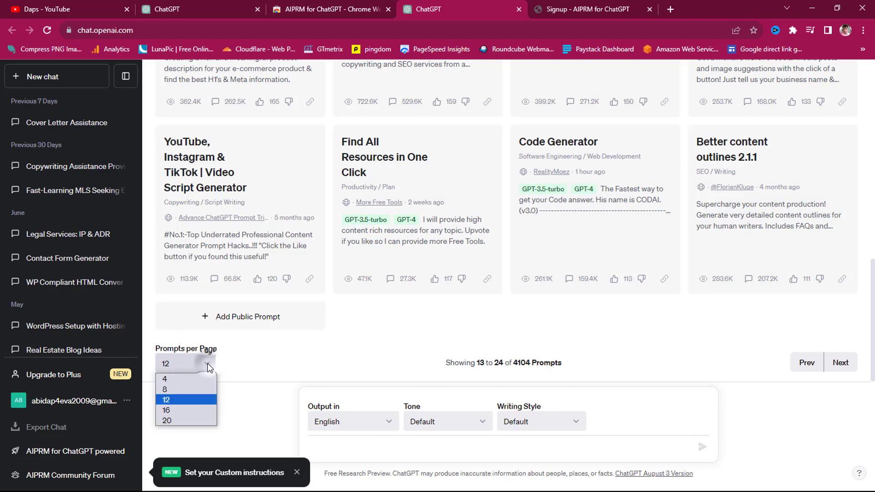
click(176, 421)
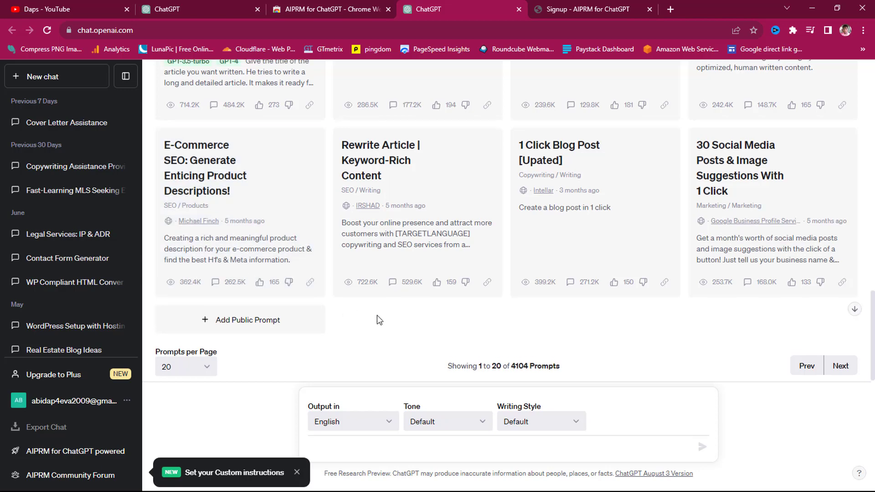
Filter the public prompts to the SEO topic and the Keywords activity.
scroll(377, 320, up, 20)
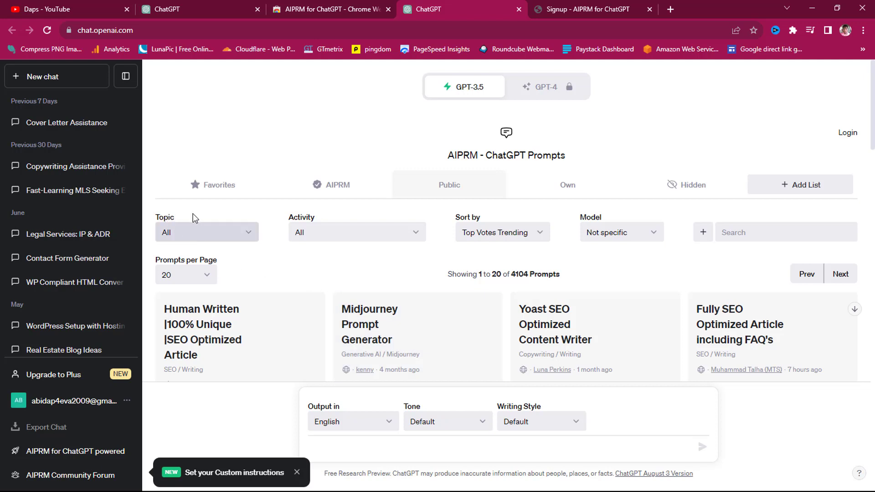
click(218, 233)
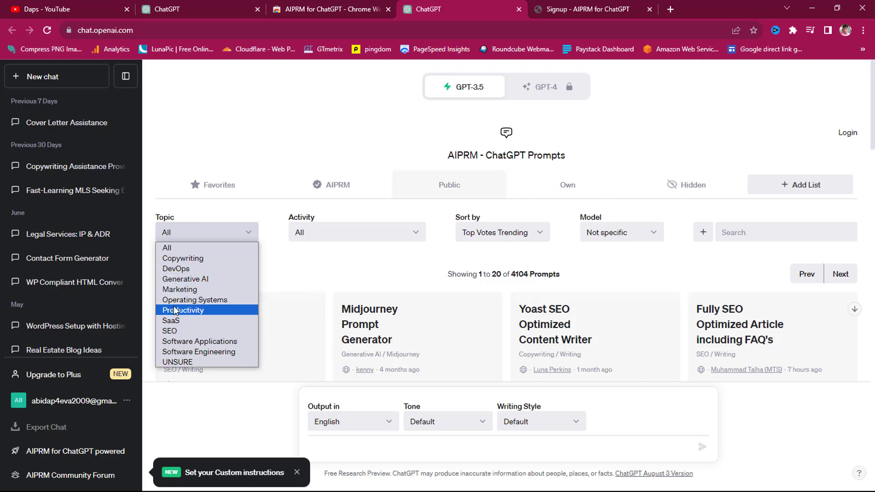
click(173, 331)
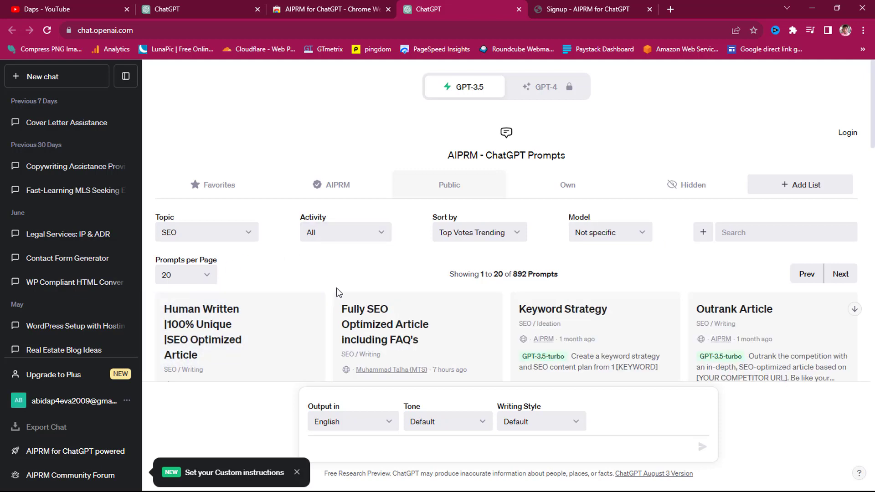
scroll(338, 292, down, 3)
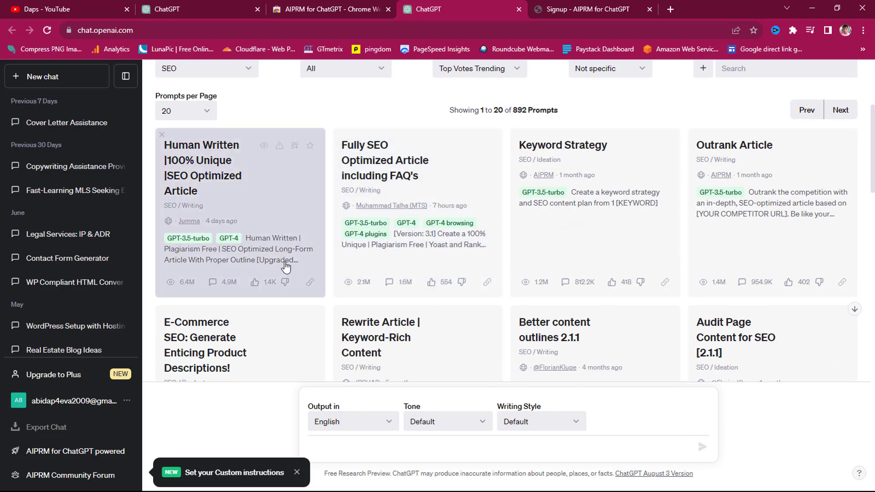
scroll(365, 259, up, 3)
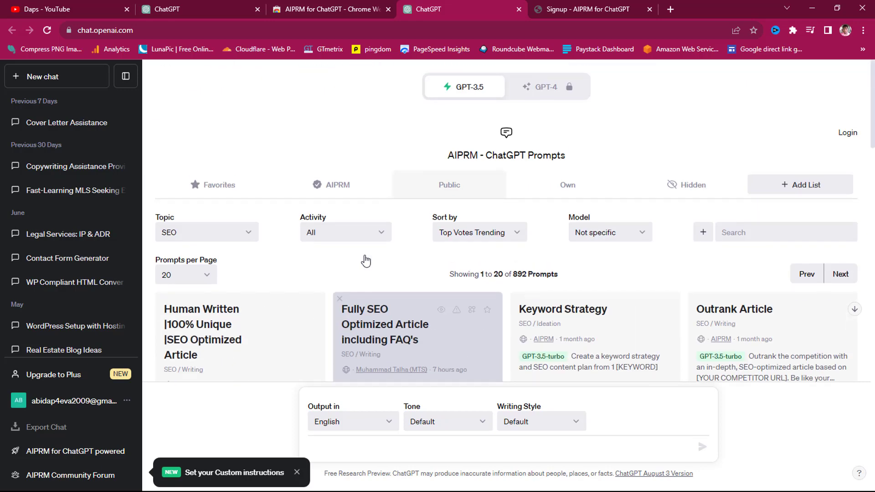
click(366, 233)
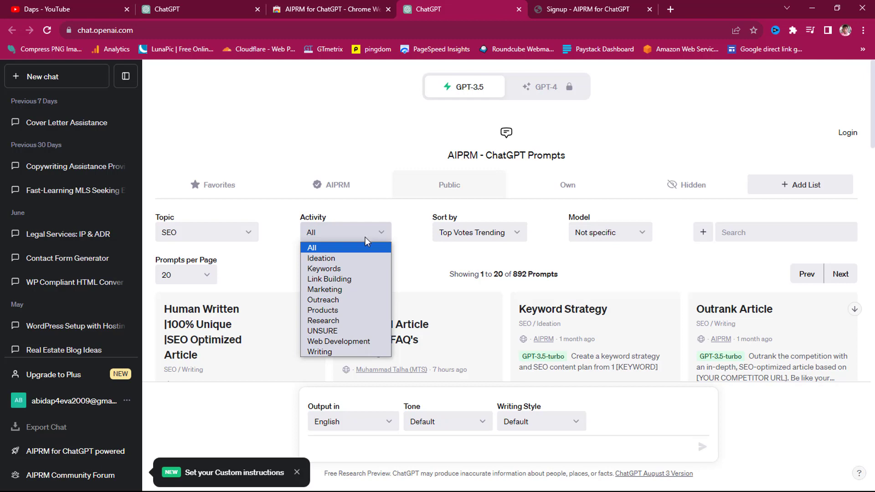
click(346, 268)
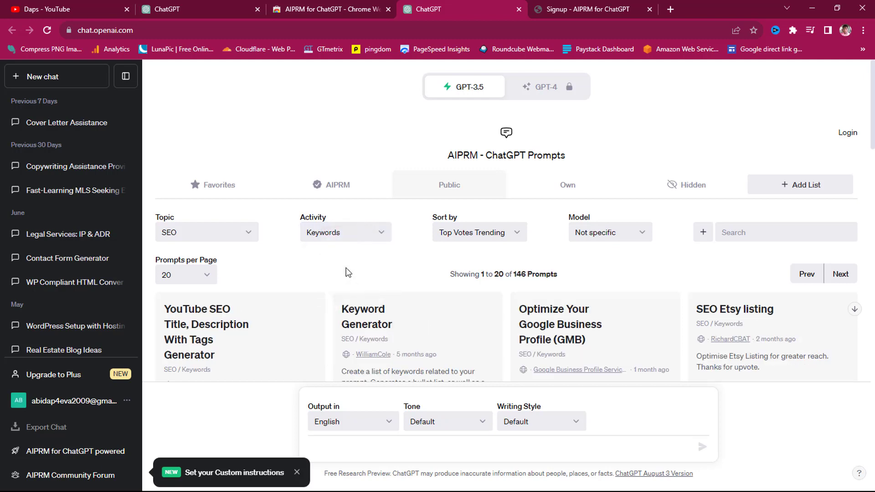
Check the available sort options without changing the order and examine the filtered SEO keyword prompts.
click(478, 237)
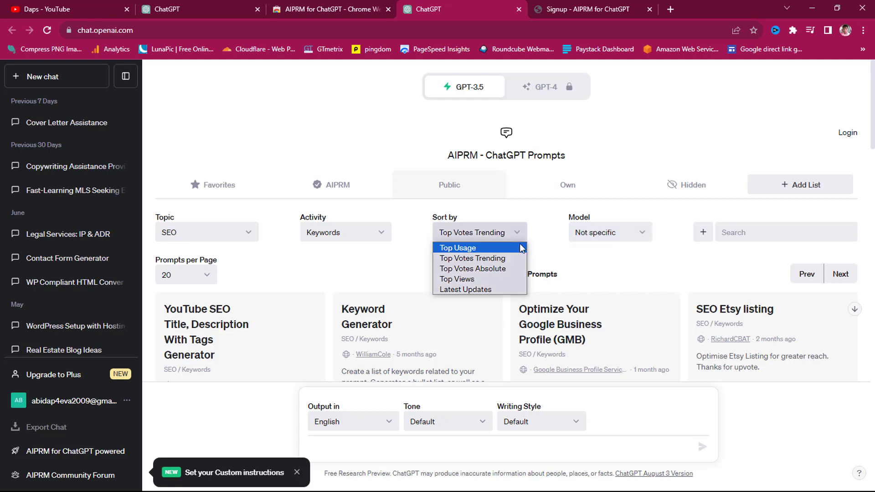
click(384, 262)
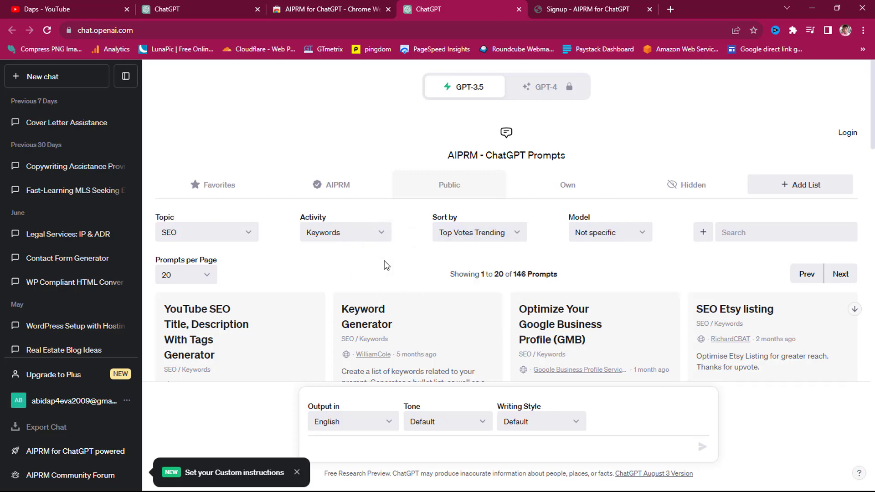
scroll(385, 266, down, 3)
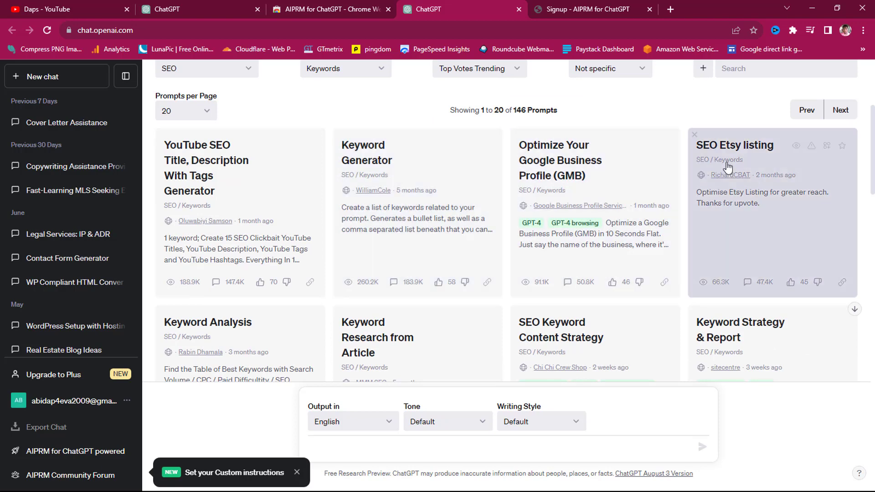
scroll(728, 168, down, 1)
scroll(728, 168, down, 2)
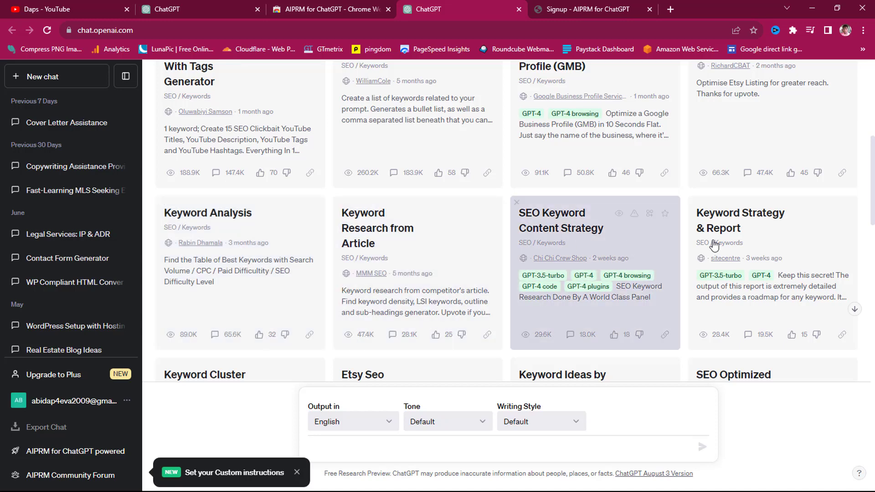
scroll(351, 245, up, 2)
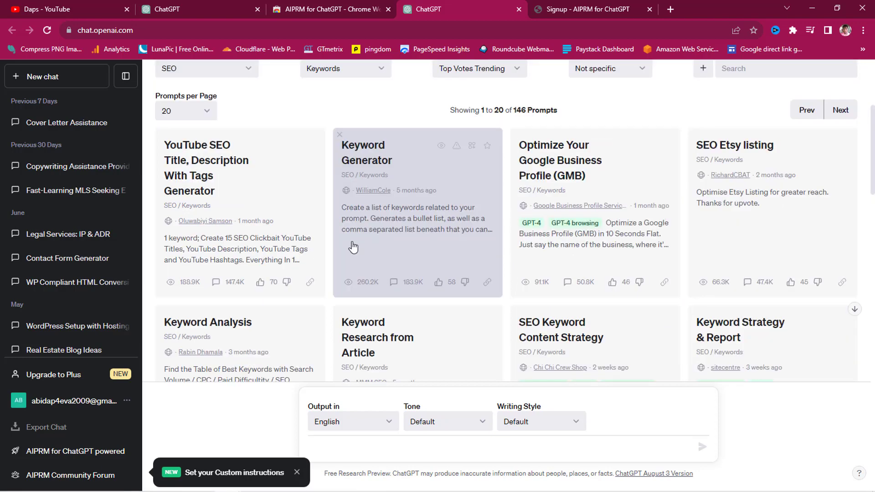
Look through the filtered SEO keyword prompts and select the "Keyword Strategy & Report" template.
scroll(351, 246, down, 3)
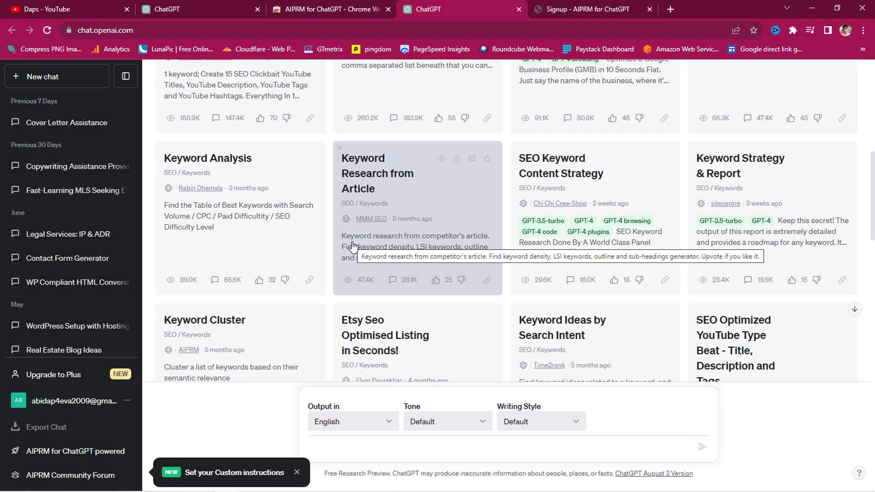
scroll(351, 244, down, 2)
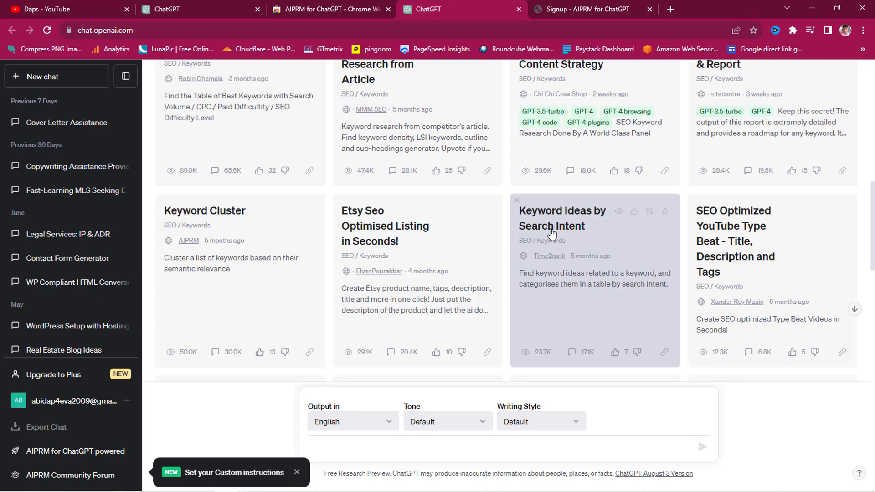
scroll(552, 234, up, 3)
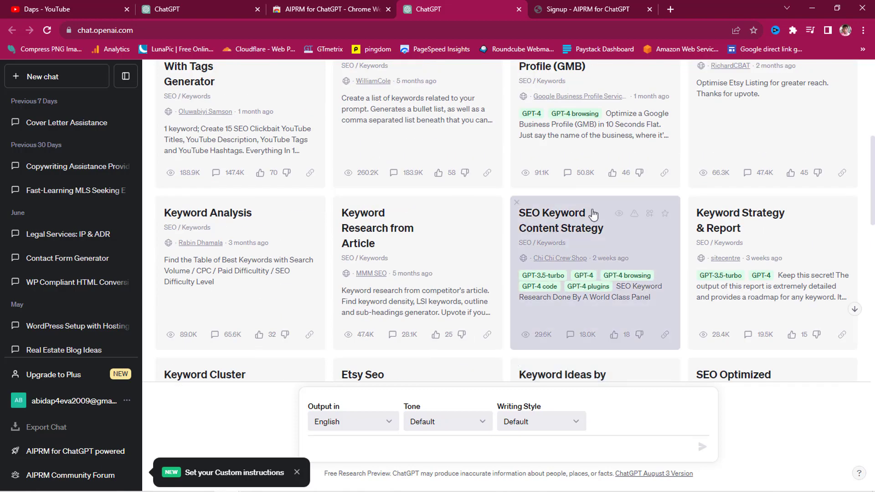
click(746, 242)
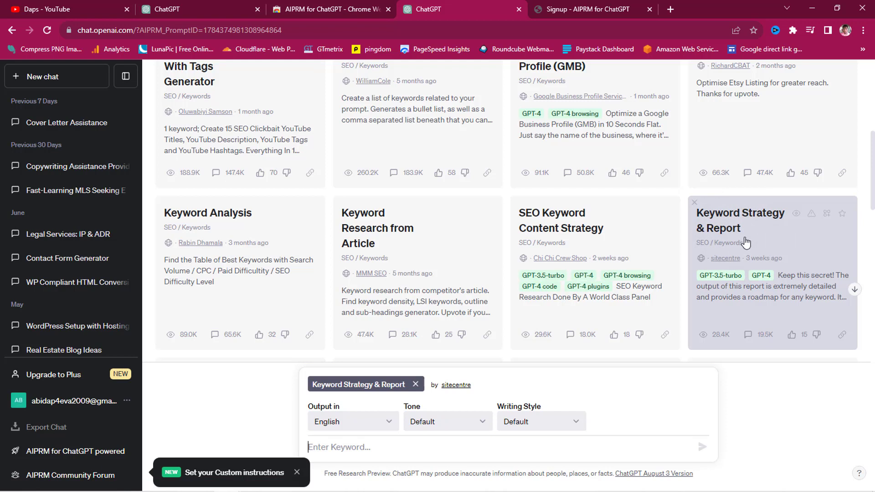
Check the available tone and writing style options for the selected prompt, leaving both at Default.
click(347, 451)
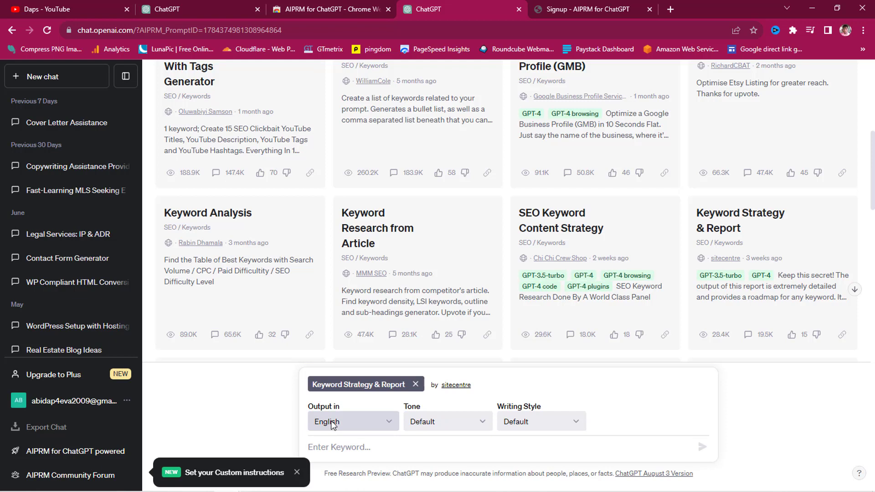
click(460, 424)
click(462, 425)
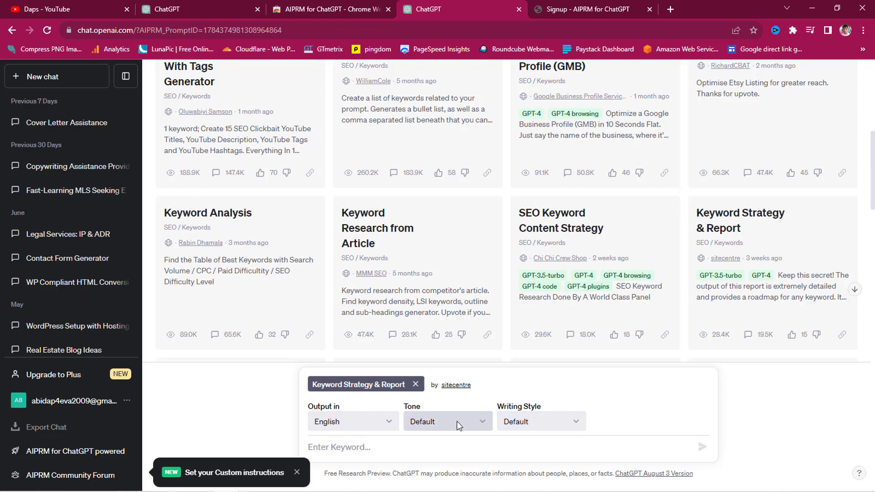
click(456, 421)
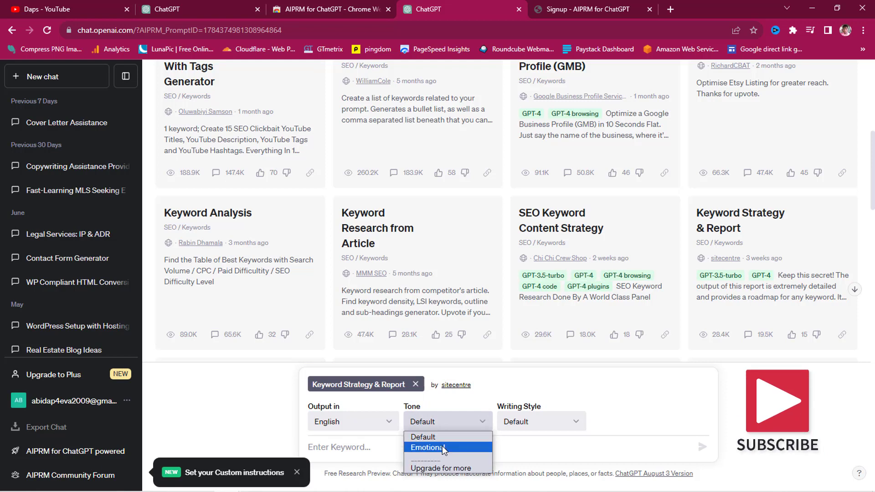
click(463, 423)
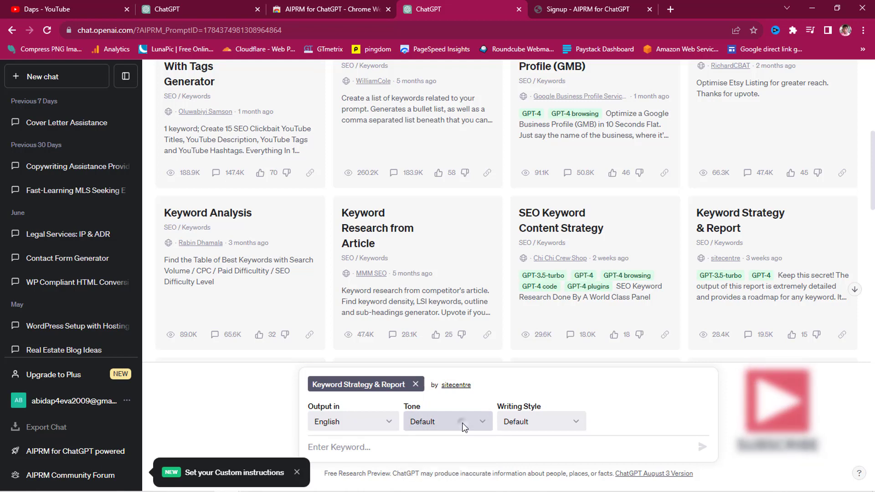
click(554, 421)
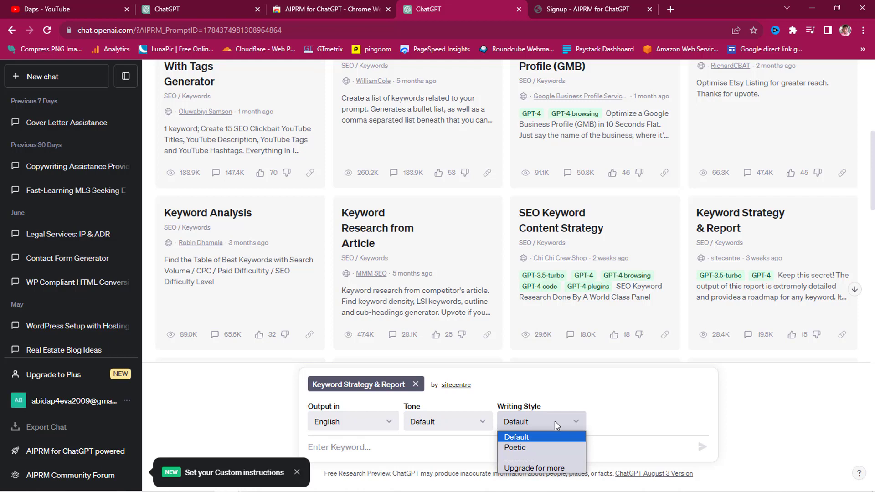
click(595, 417)
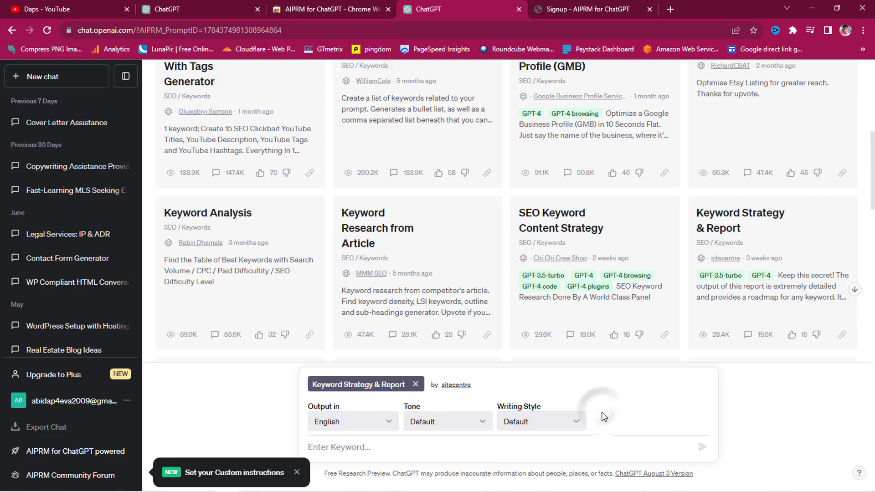
Dismiss the custom instructions notice and run the Keyword Strategy & Report prompt with the keyword "wordpress design in los angeles".
click(297, 473)
click(356, 447)
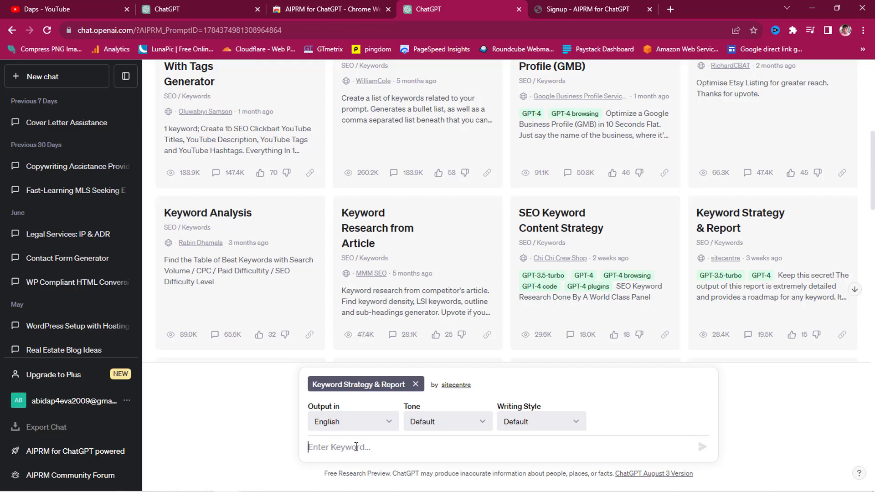
text(wor)
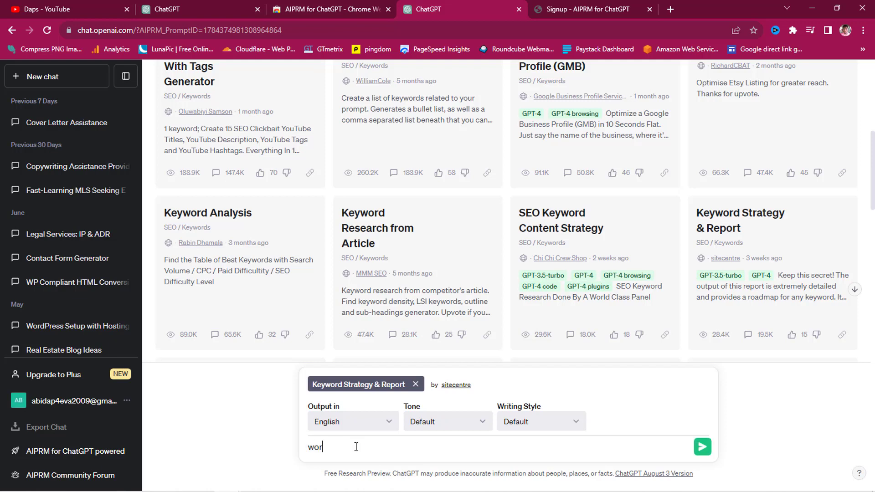
text(dpress design in los angeles)
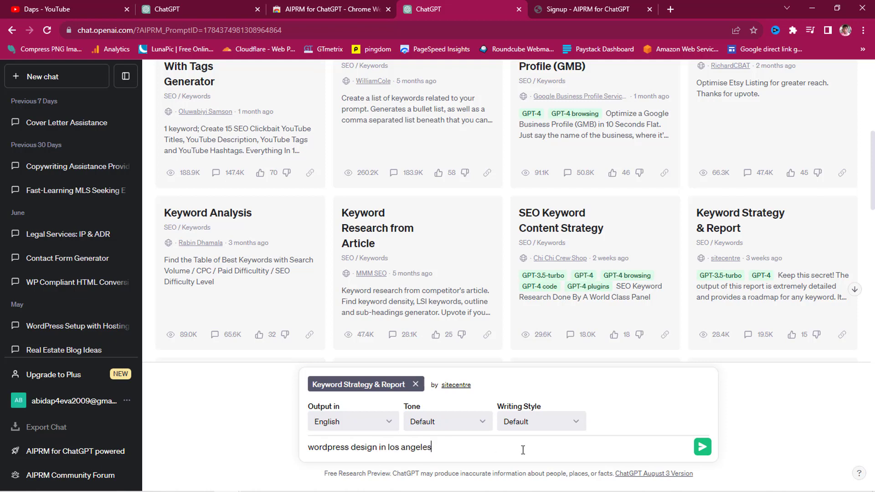
click(707, 450)
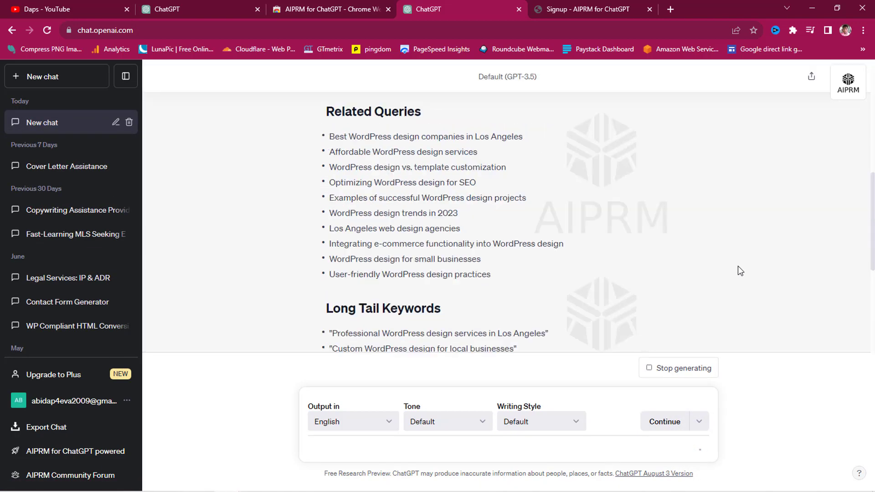
Read through the generated content plan, from its FAQs, related queries and long tail keywords to the keyword table, slug, meta texts and references.
scroll(737, 269, up, 10)
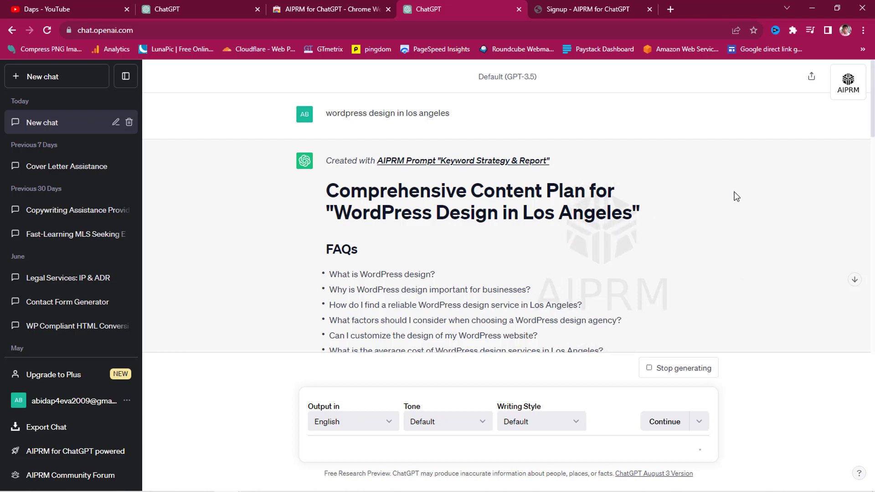
scroll(737, 197, down, 2)
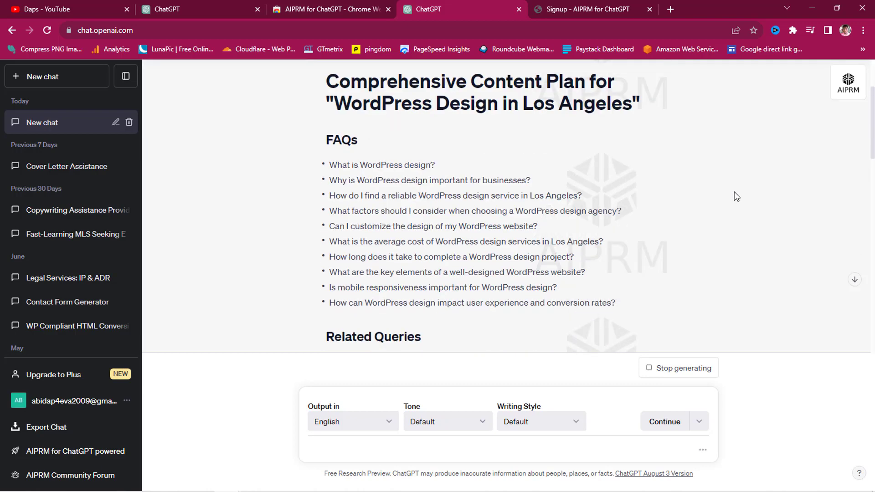
scroll(738, 197, down, 3)
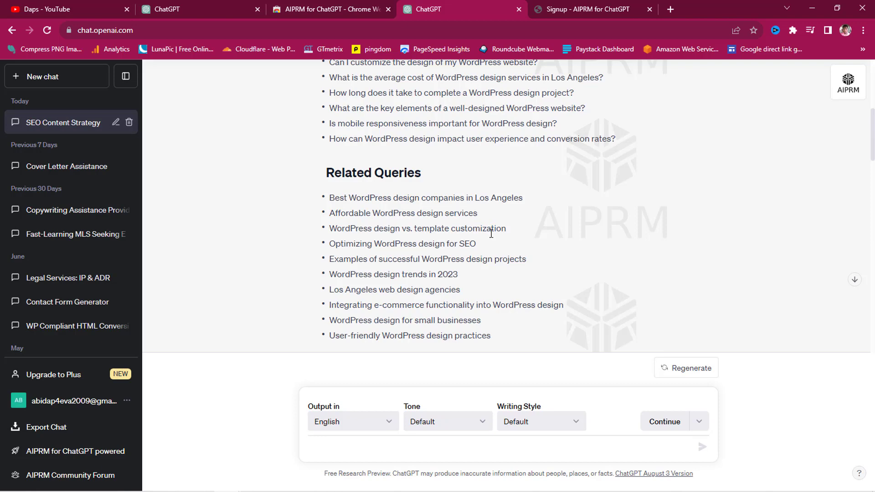
scroll(492, 237, down, 2)
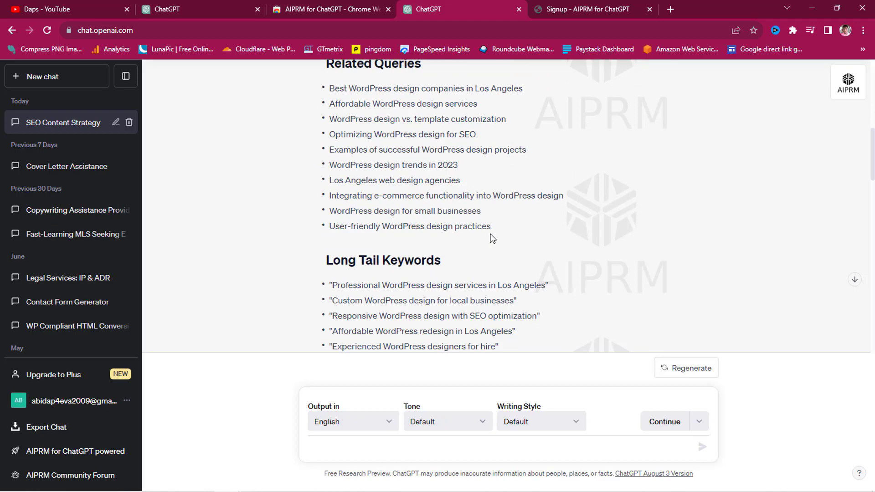
scroll(492, 238, down, 2)
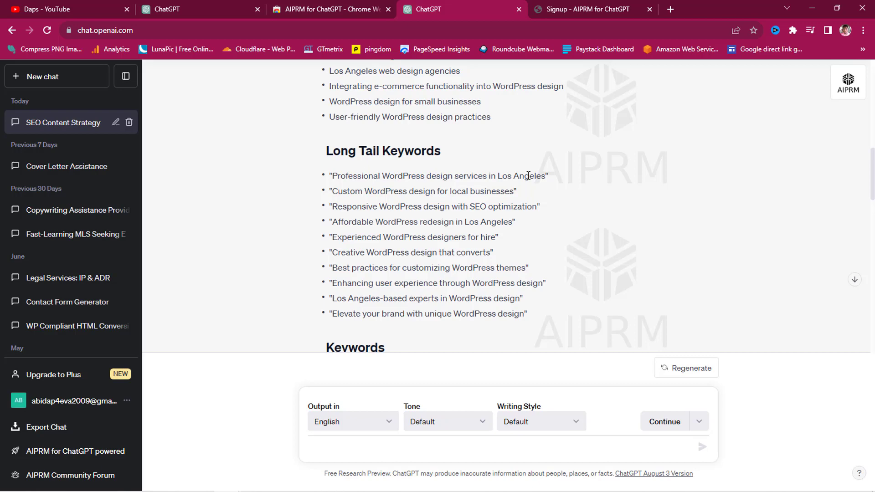
scroll(589, 204, down, 5)
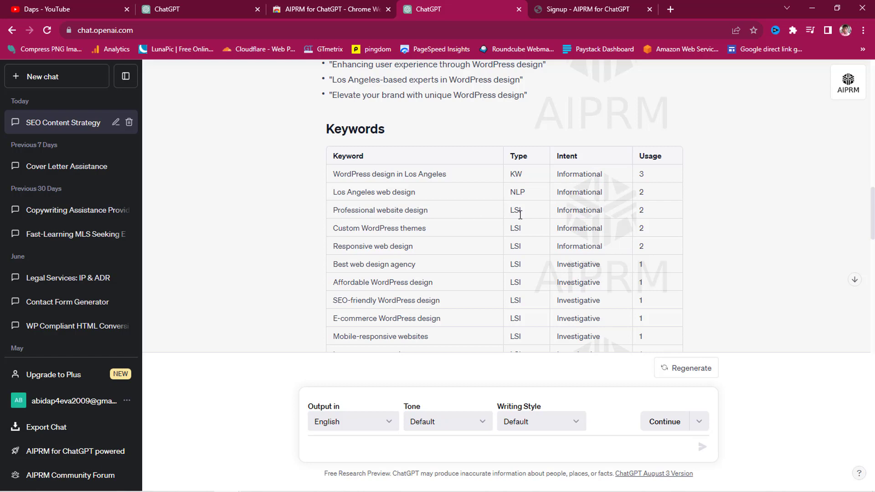
scroll(520, 214, down, 3)
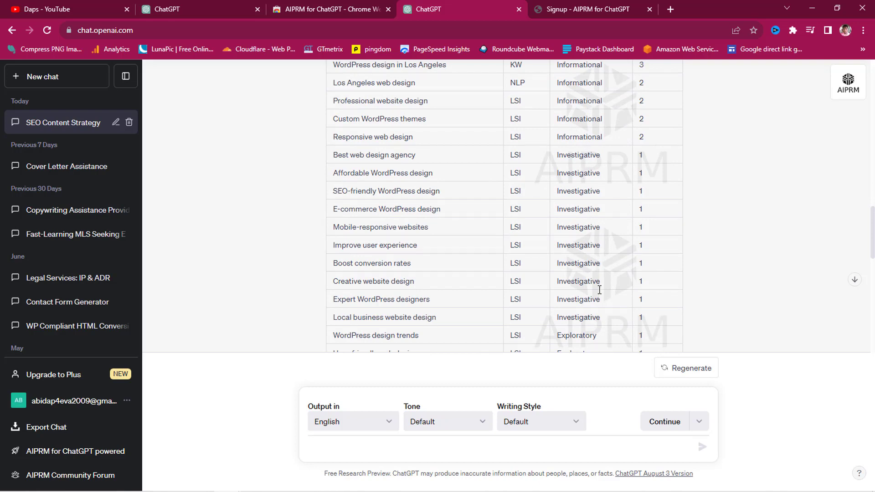
scroll(402, 121, down, 3)
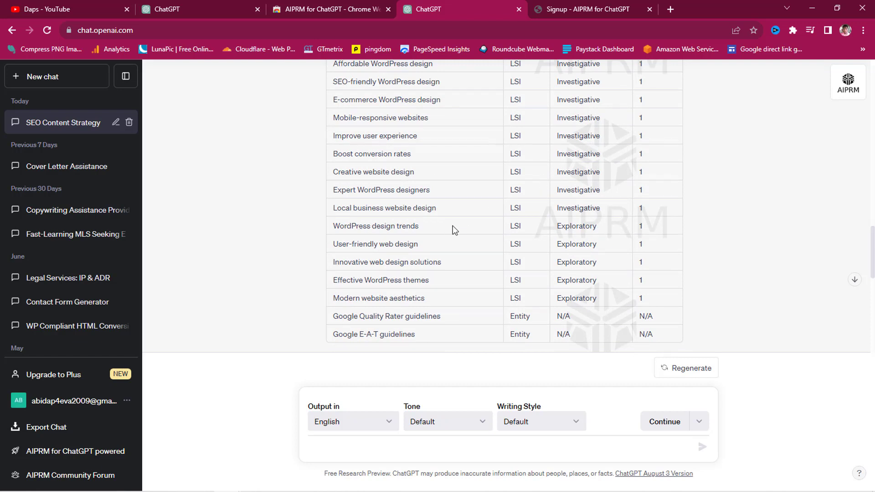
scroll(475, 226, down, 4)
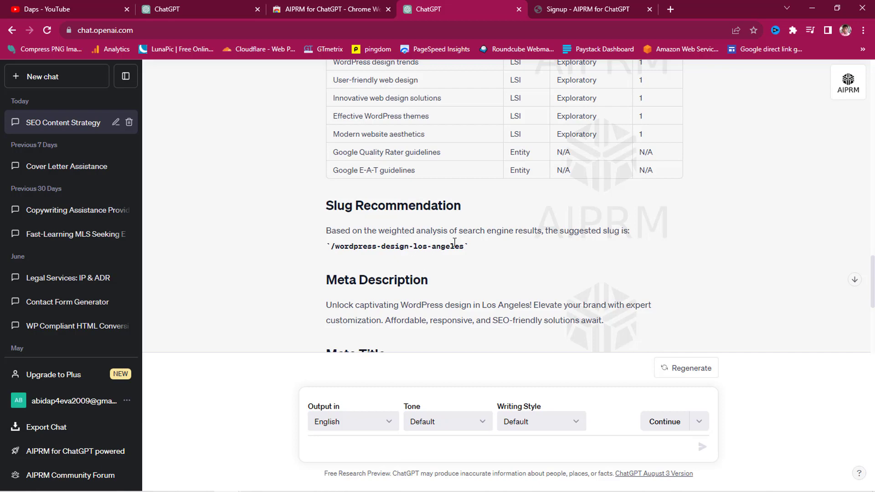
scroll(502, 239, down, 3)
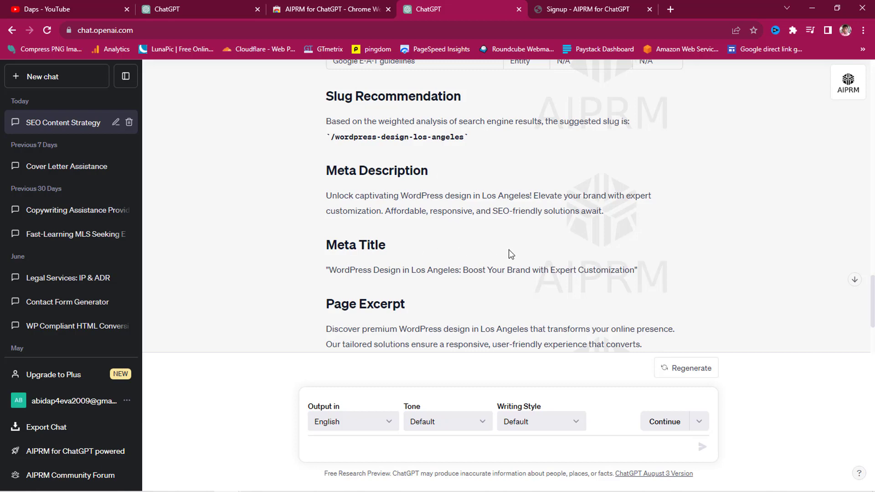
scroll(510, 250, down, 3)
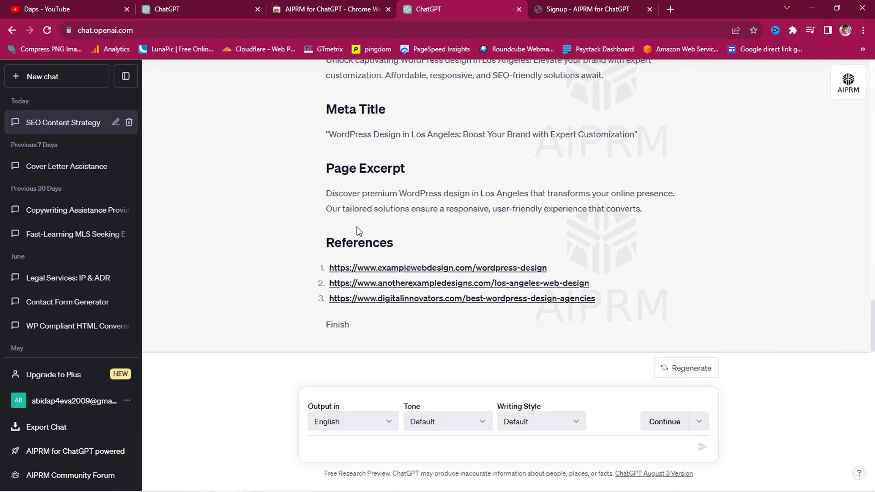
scroll(357, 226, up, 15)
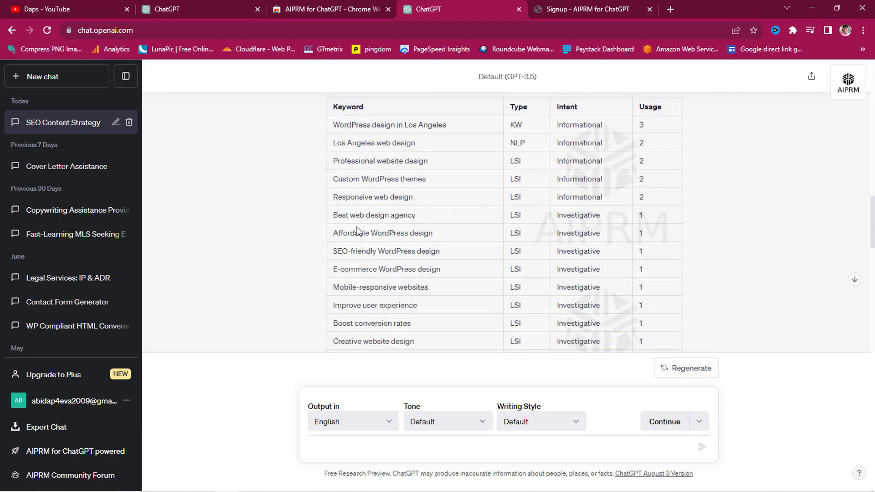
scroll(357, 226, up, 5)
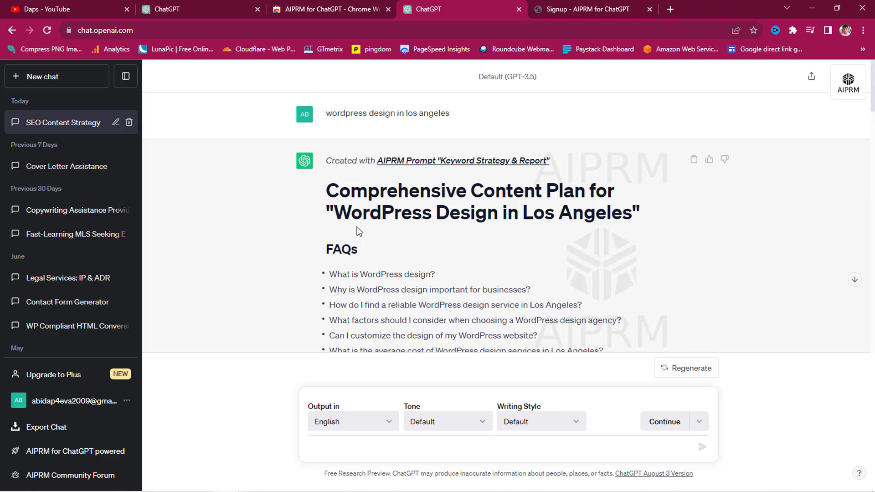
Start a new chat and select the "Keyword Generator" template from the SEO keyword prompts.
click(55, 77)
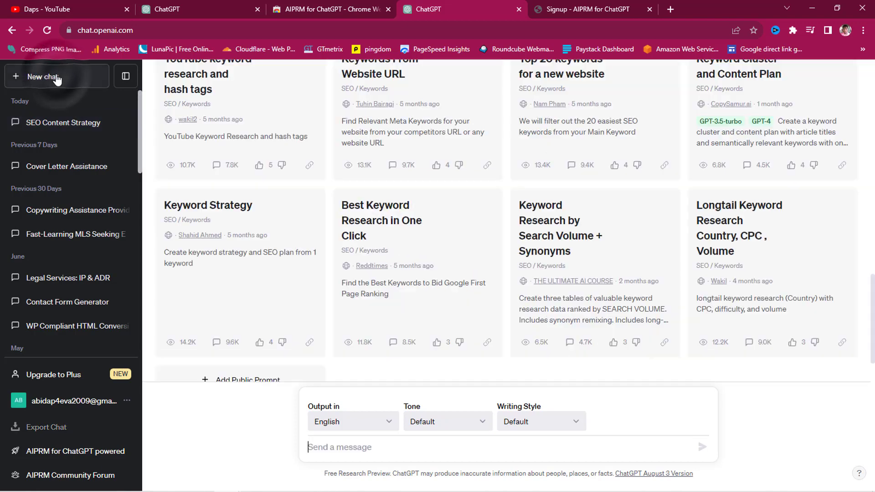
scroll(700, 291, up, 4)
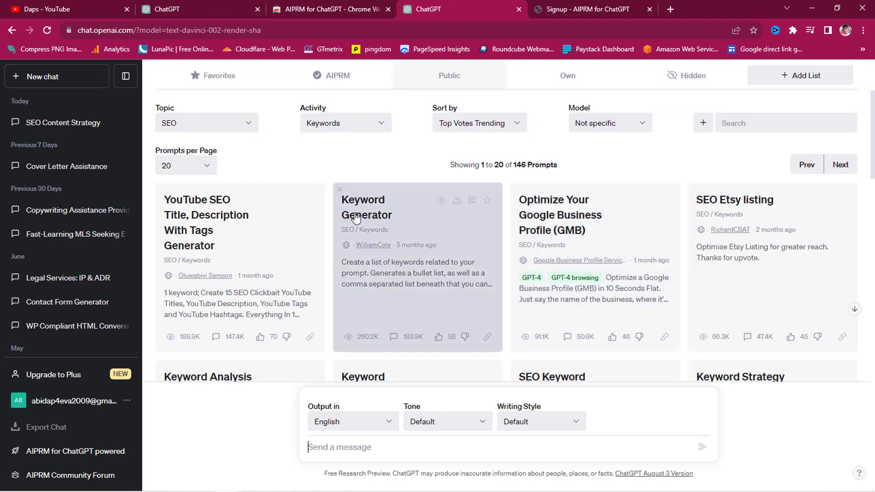
click(400, 234)
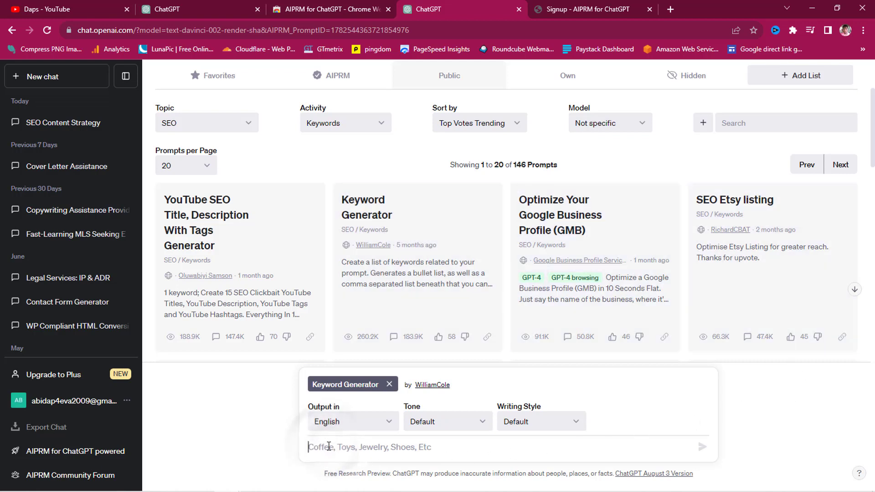
Run the Keyword Generator prompt with "wordpress, wordpress design, wordpress development, los angeles" and review the generated keyword list.
text(wordpress, wordpress design, wordpre)
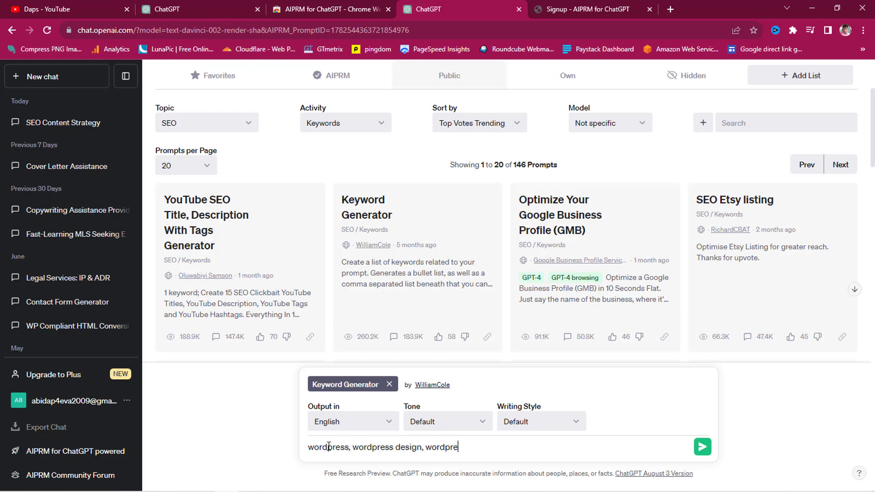
text(ss development, los)
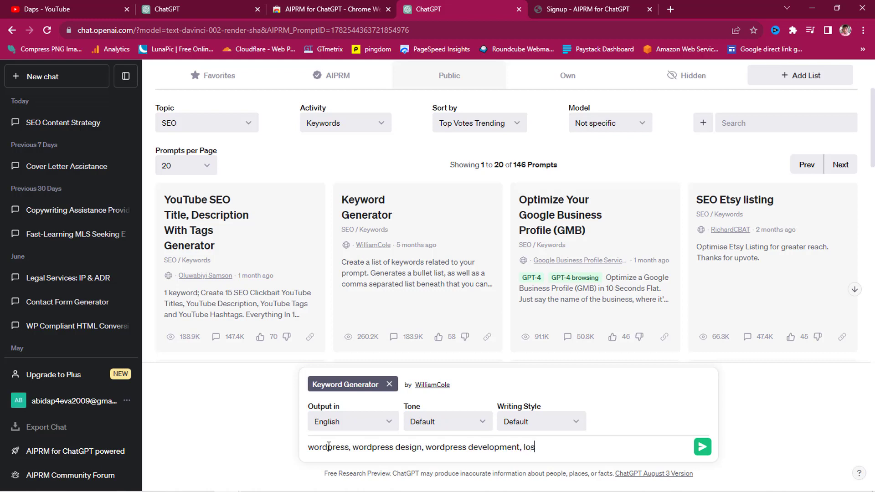
text( angeles)
click(701, 449)
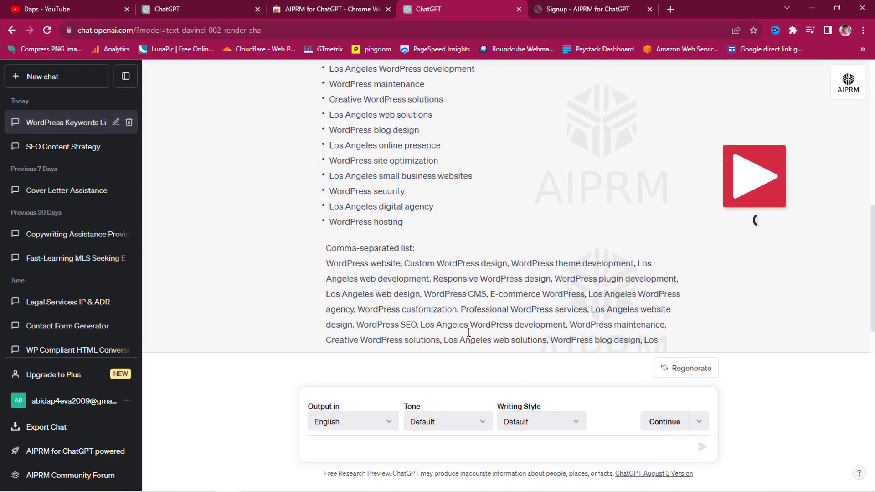
scroll(464, 328, up, 6)
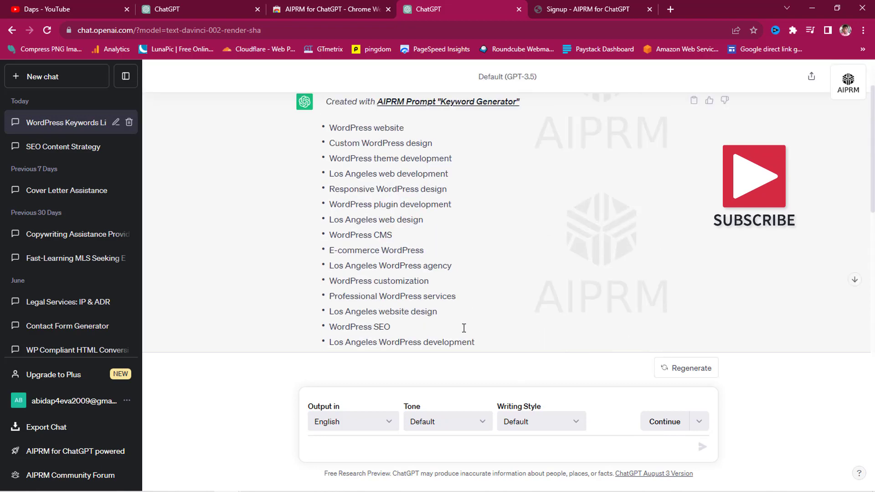
scroll(464, 328, up, 1)
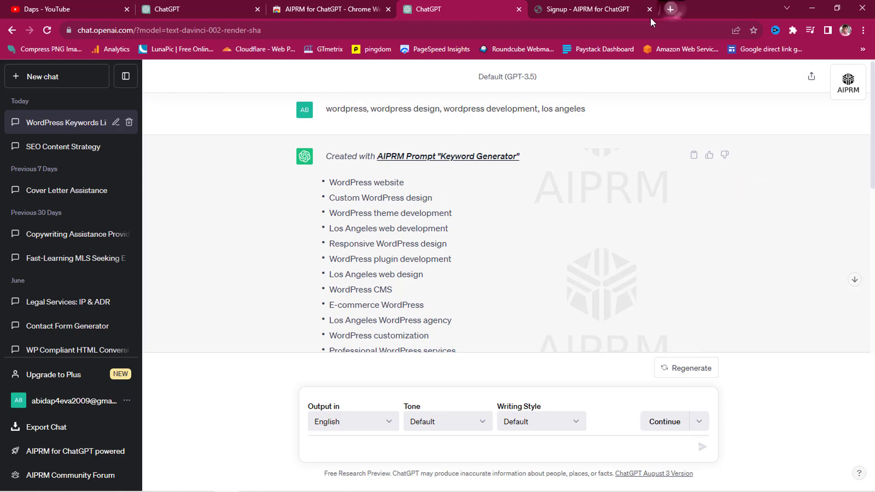
Search Google for "how to design a website in los angeles" in a new browser tab.
click(672, 9)
click(540, 31)
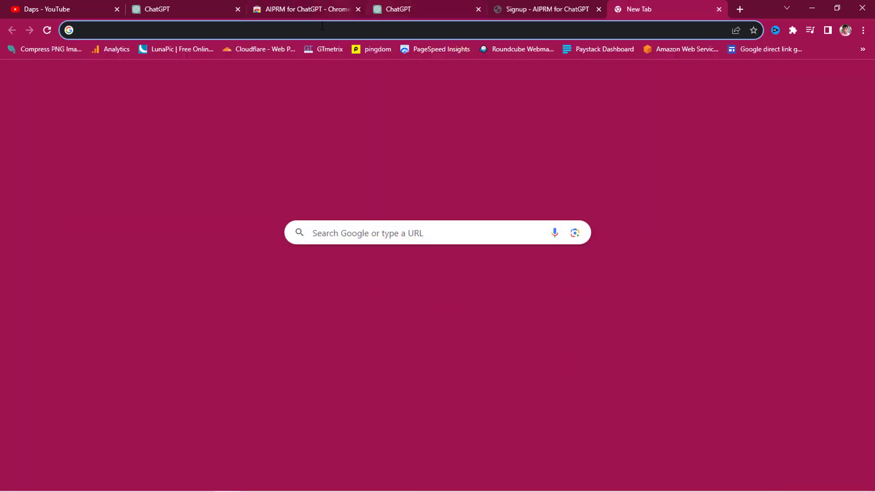
click(316, 29)
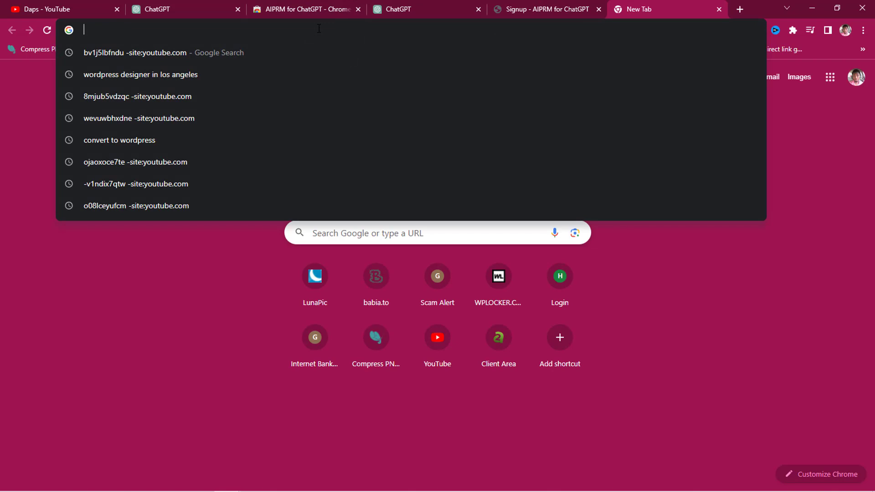
text(how t)
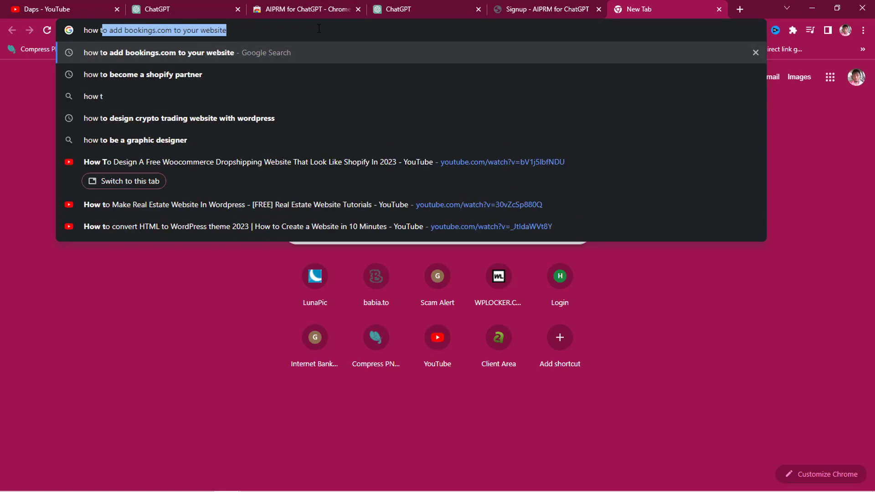
text(o desi)
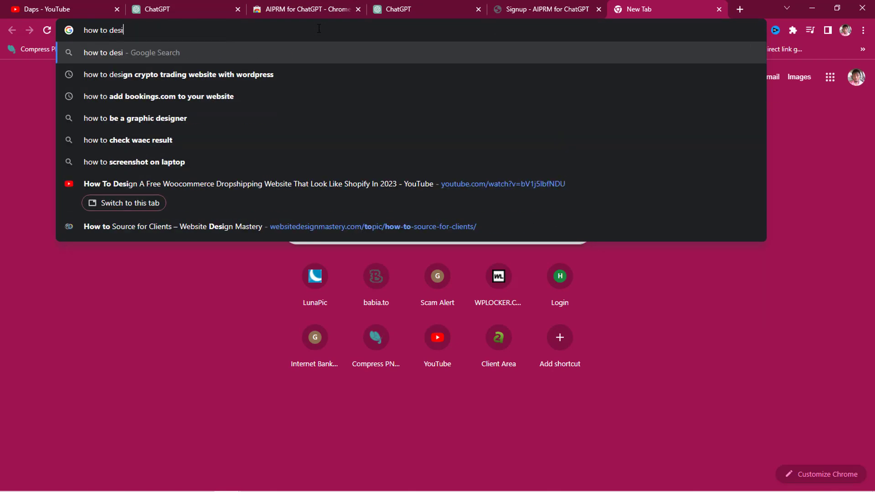
text(gn a website)
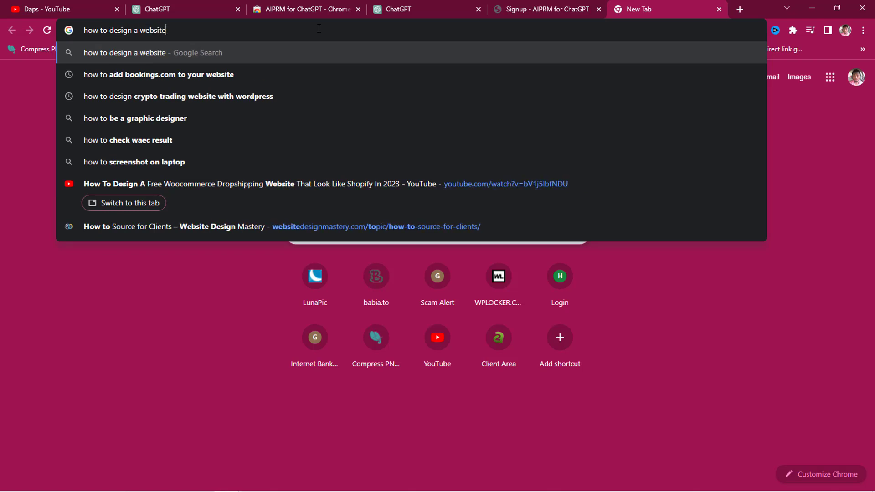
text( in los)
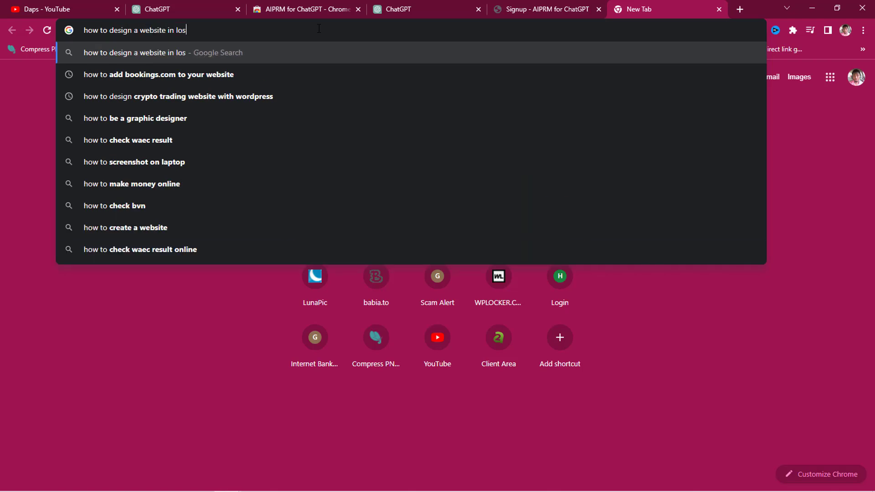
text( angeles)
key(Return)
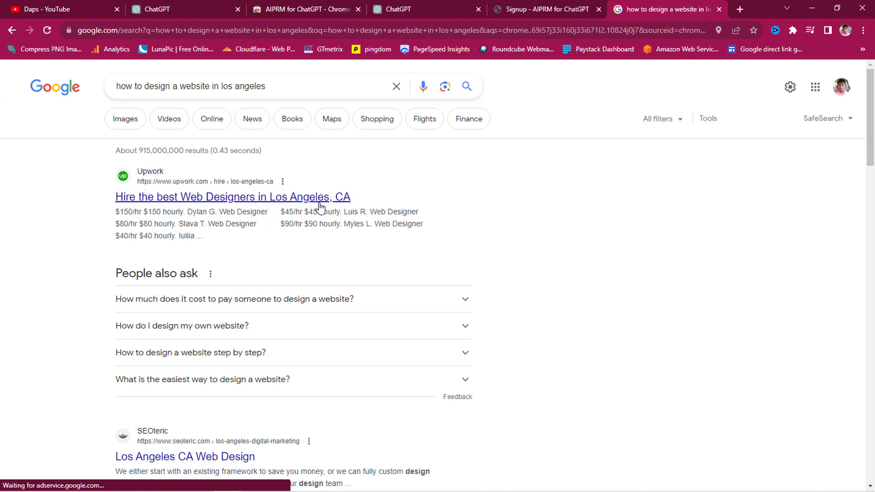
Open the SEOteric search result "Los Angeles CA Web Design" in a new tab and switch to it.
scroll(552, 224, down, 3)
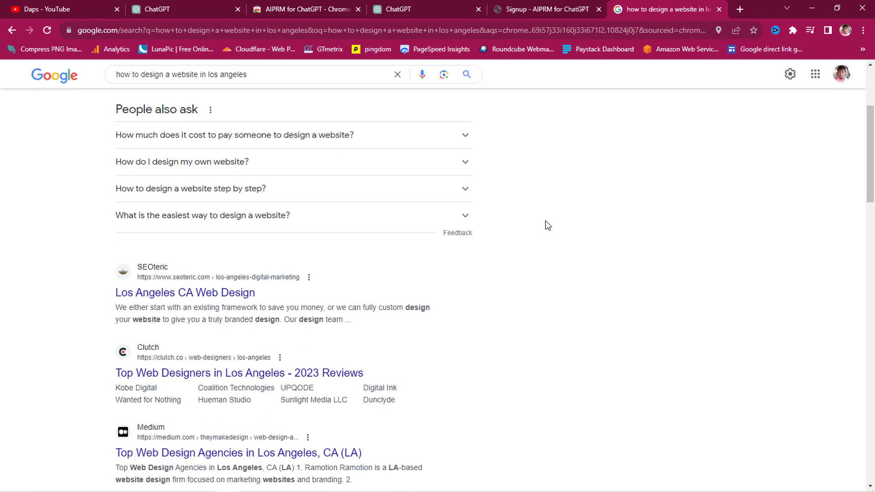
right_click(168, 301)
click(200, 301)
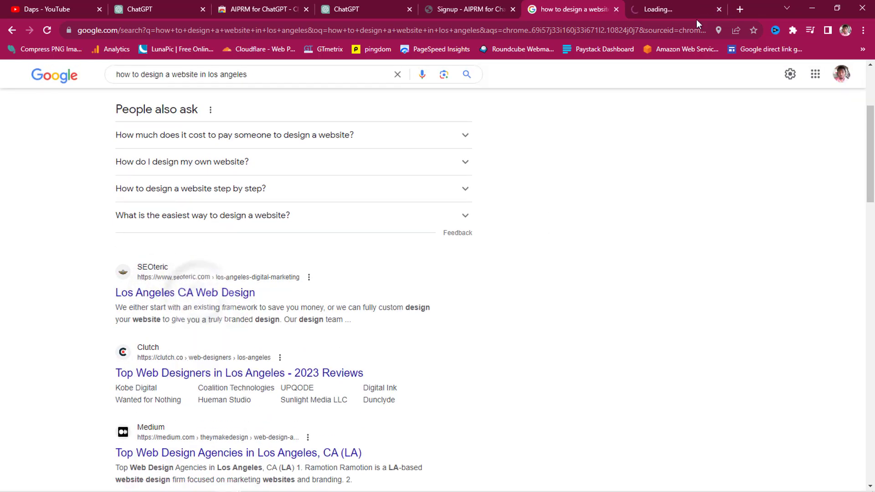
click(658, 10)
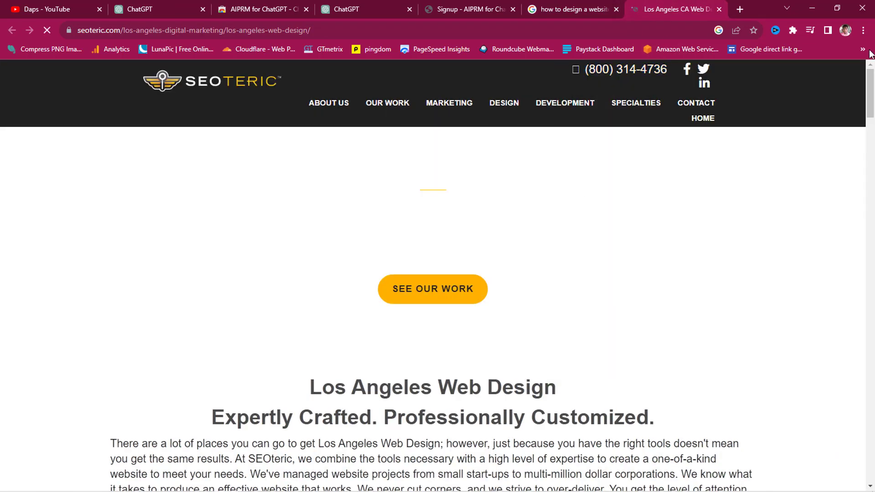
Skim the SEOteric Los Angeles web design page and copy its web address.
drag(872, 83, 871, 167)
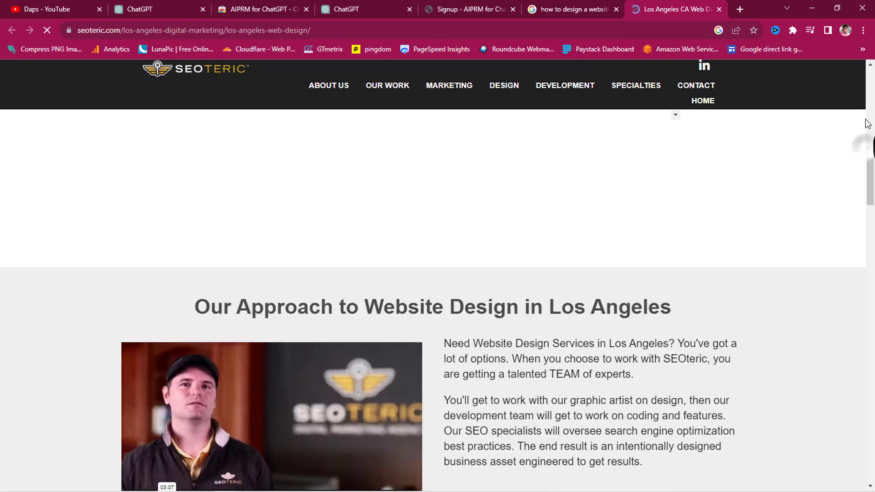
scroll(759, 233, up, 1)
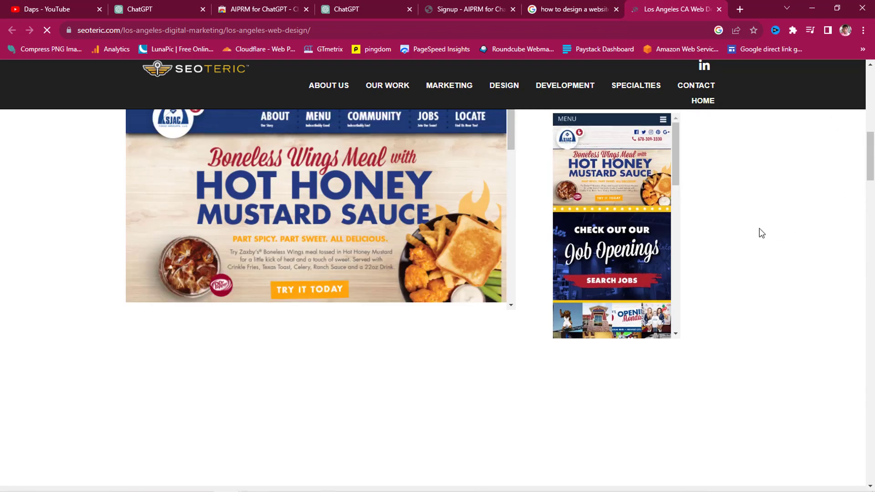
scroll(759, 228, down, 10)
scroll(759, 228, down, 10)
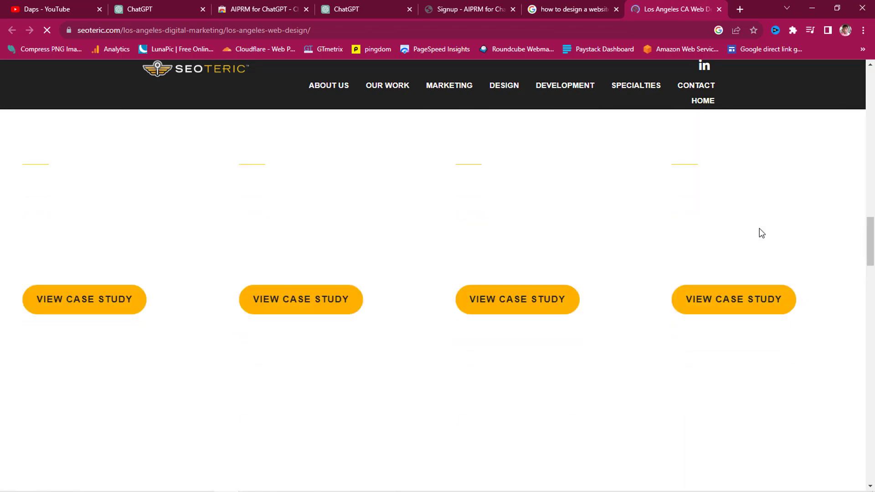
scroll(760, 229, down, 10)
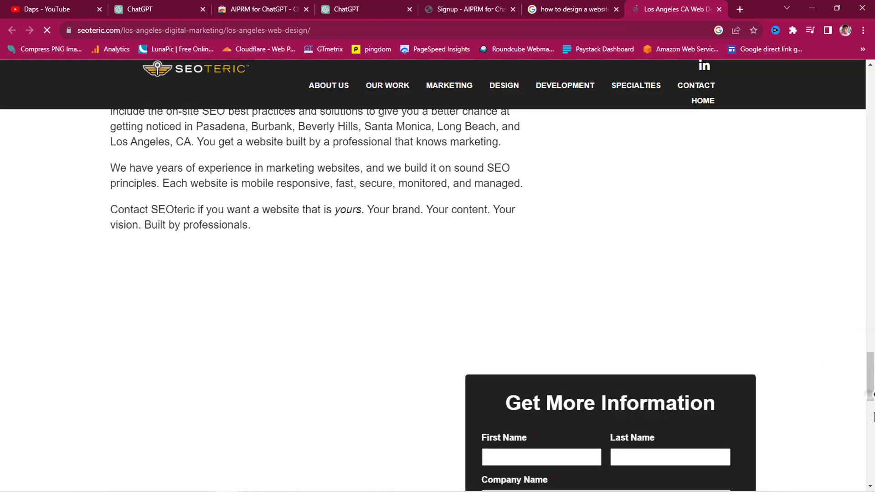
drag(870, 383, 869, 107)
click(100, 32)
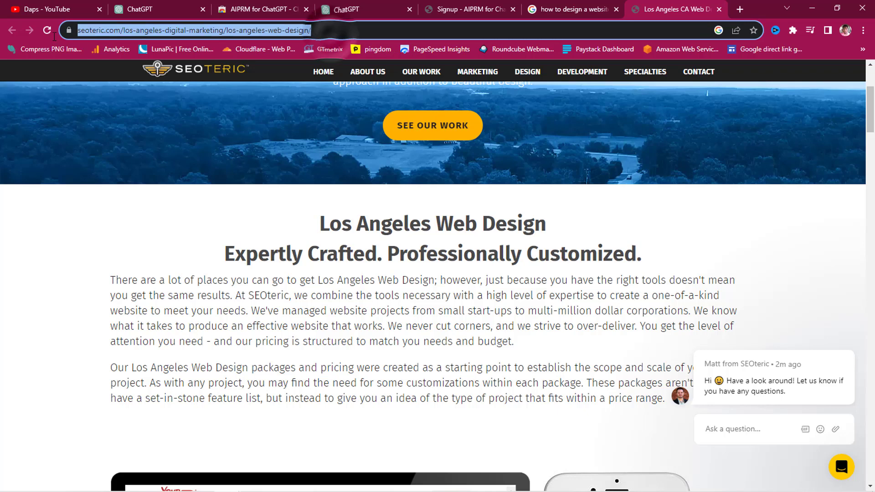
right_click(100, 34)
click(128, 105)
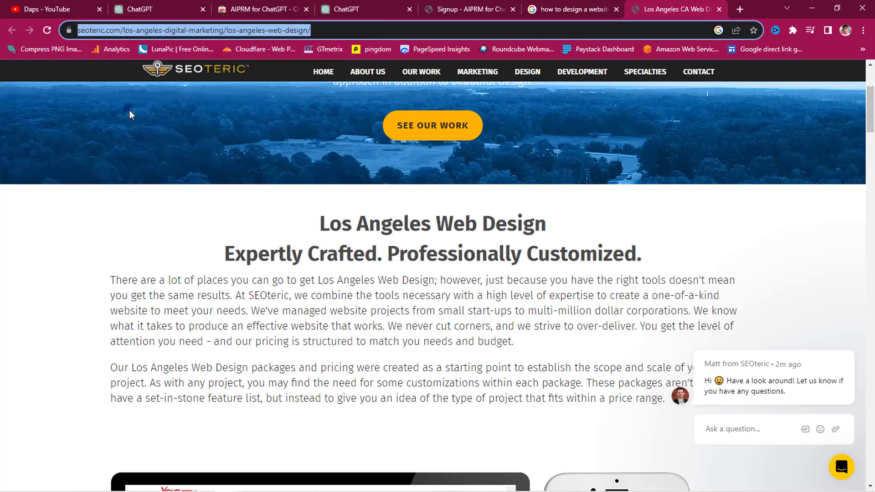
click(359, 5)
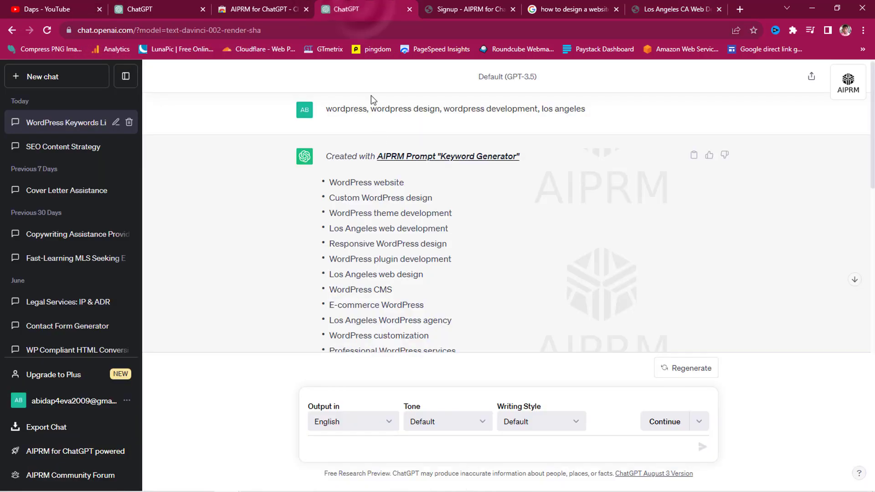
click(34, 78)
scroll(796, 282, down, 1)
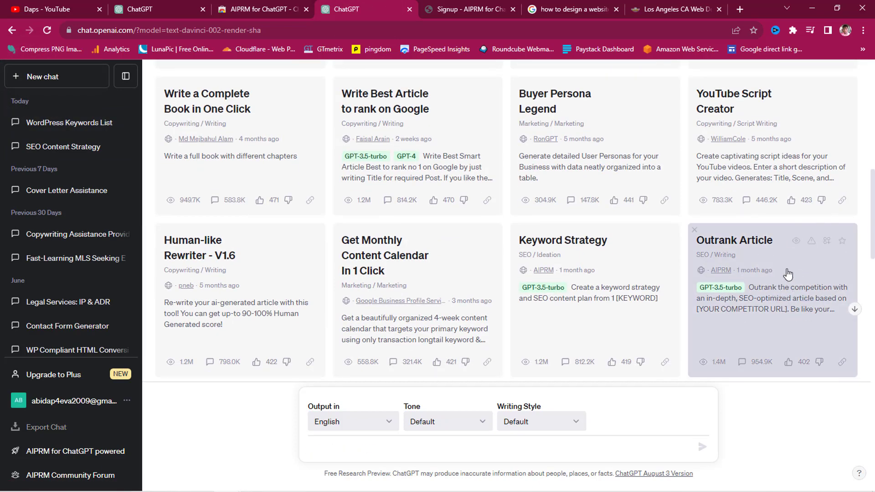
click(768, 288)
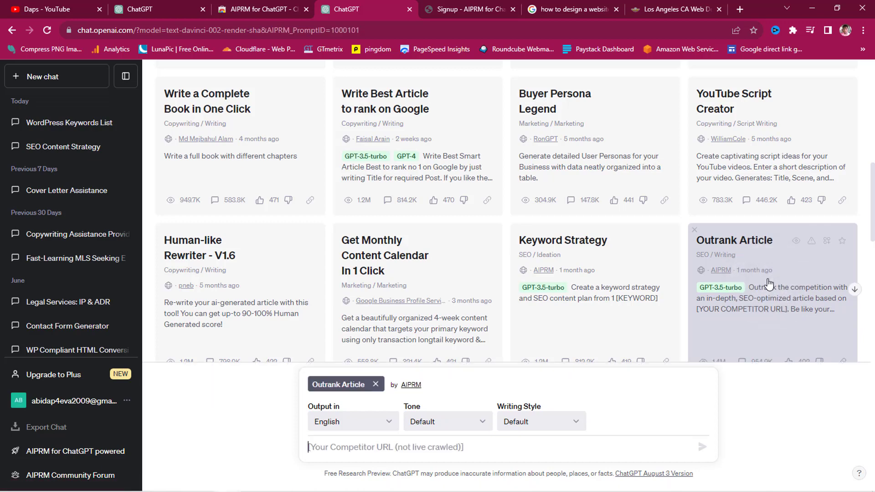
scroll(592, 346, down, 1)
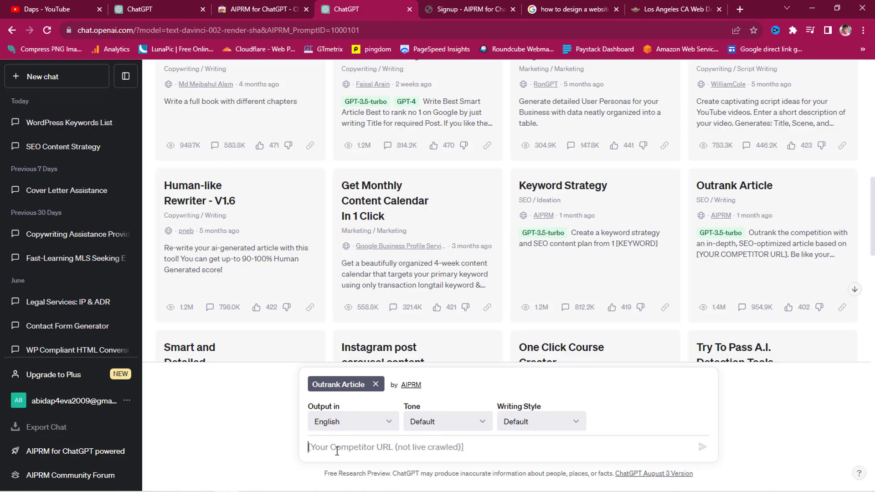
key(ctrl+v)
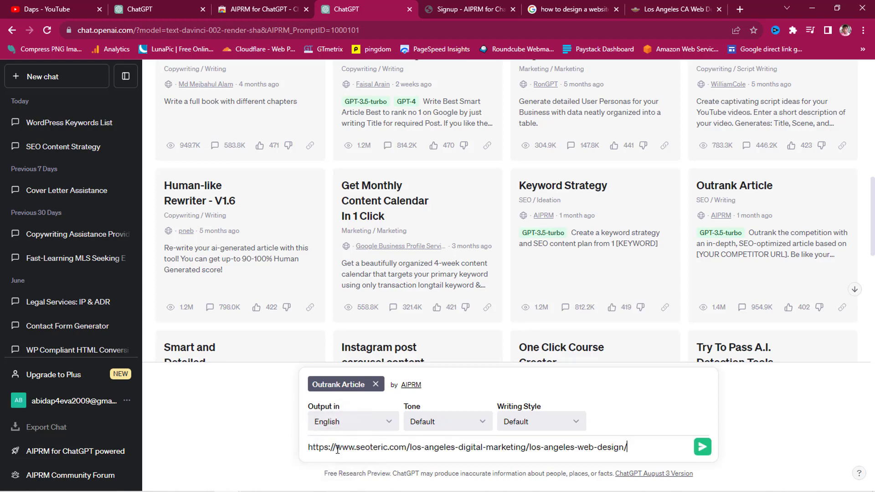
click(703, 447)
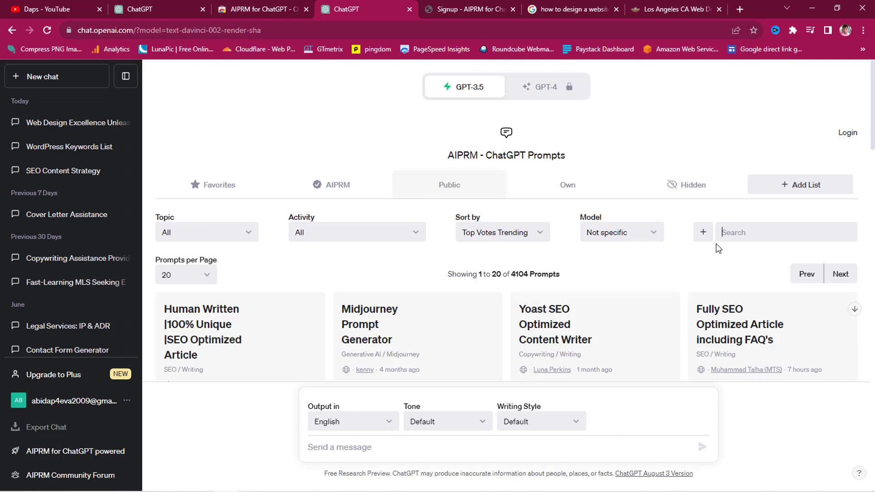
Search the public AIPRM prompts for "keyword" and select the "Keyword Analysis" template.
text(key)
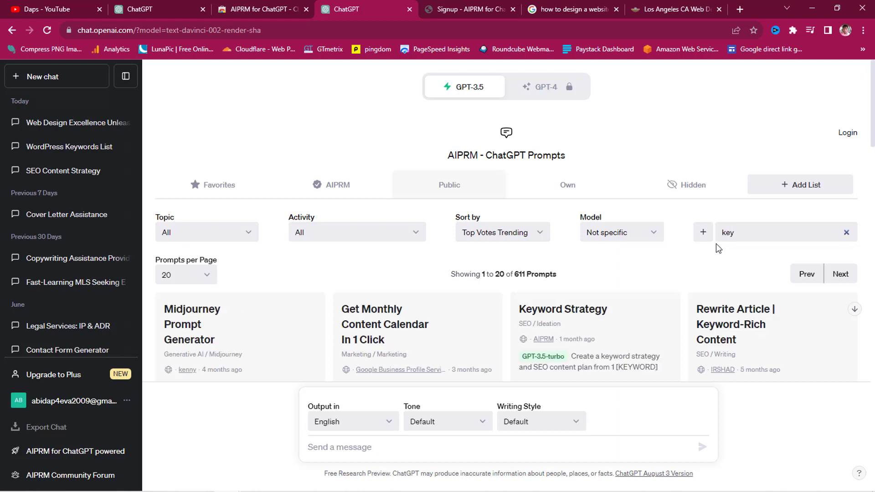
text(word)
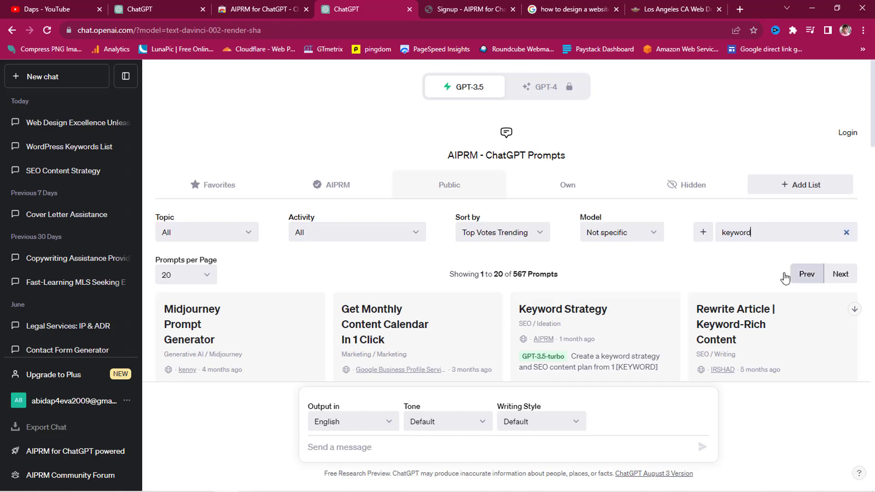
scroll(807, 295, down, 1)
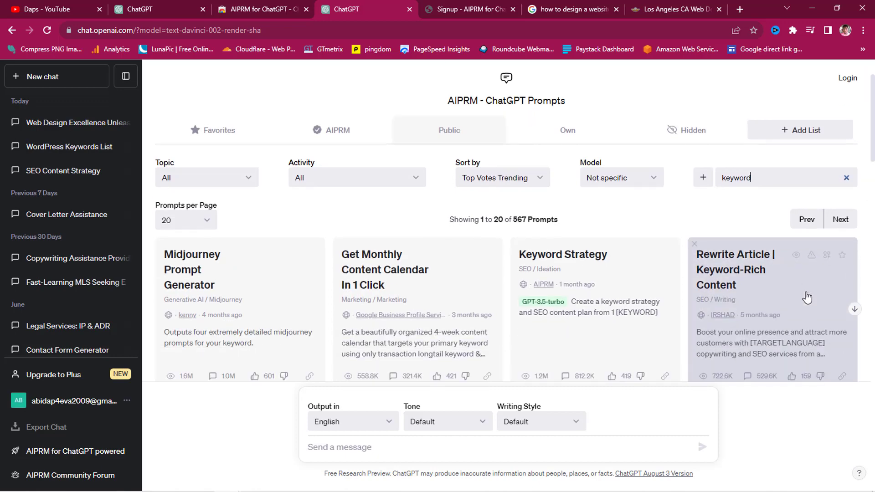
scroll(807, 299, down, 6)
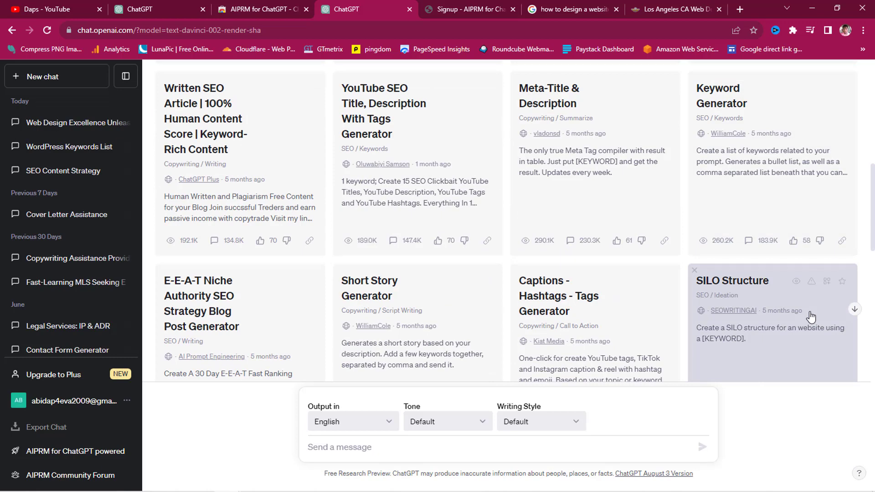
scroll(811, 316, down, 10)
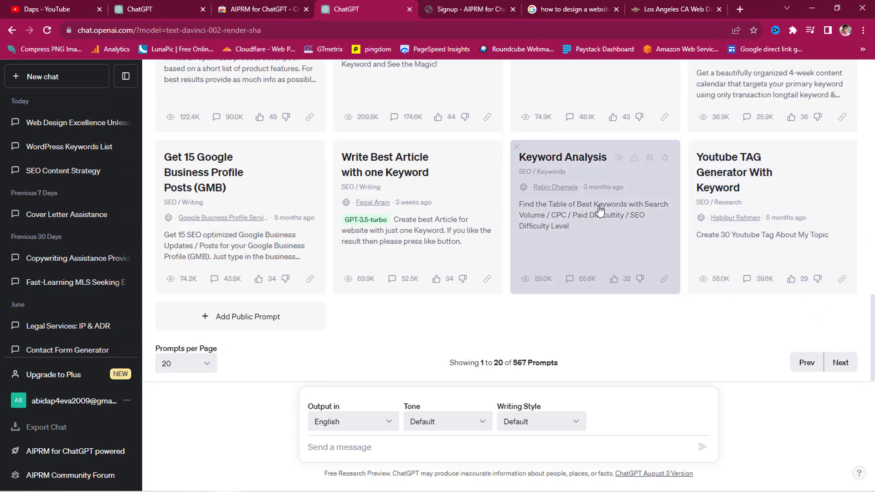
click(585, 232)
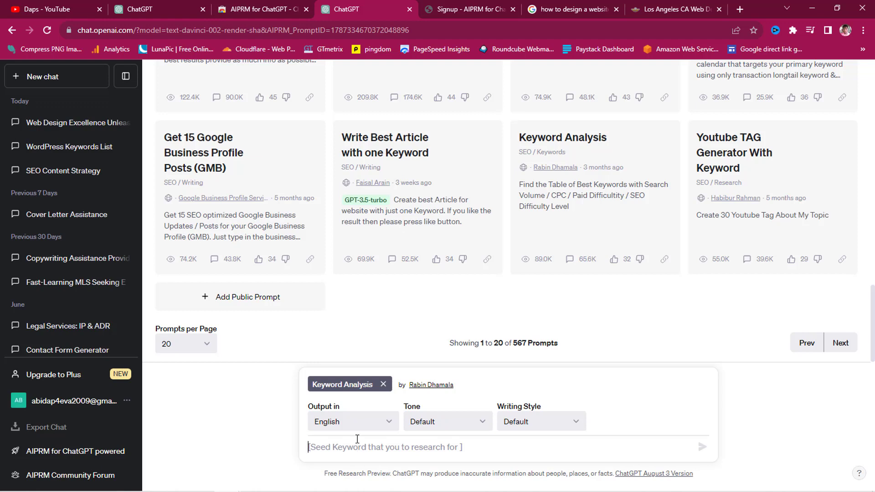
Reopen the WordPress Keywords List chat and copy the keyword "Los Angeles WordPress agency" from its bullet list.
click(66, 155)
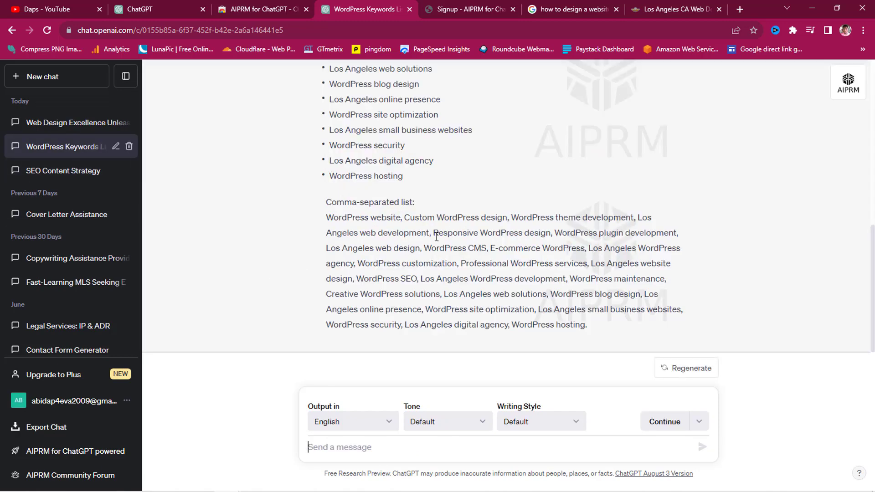
scroll(440, 234, up, 3)
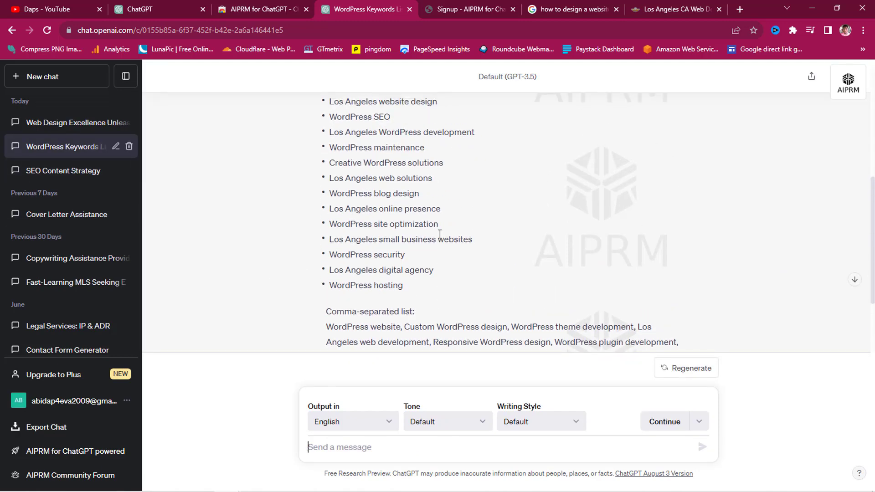
scroll(440, 234, up, 2)
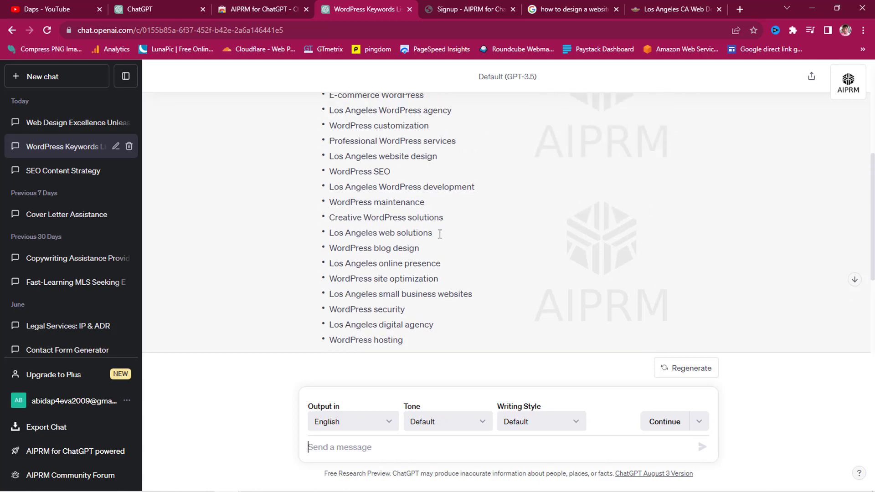
scroll(440, 234, up, 6)
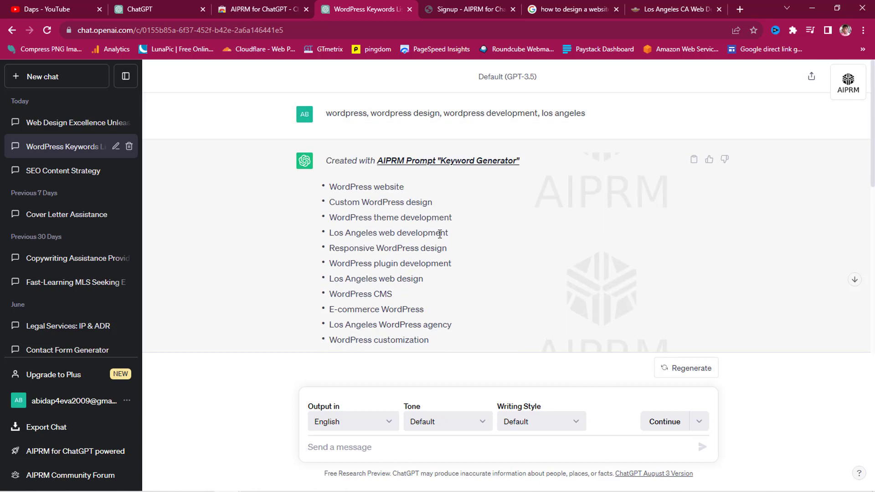
scroll(440, 234, down, 4)
drag(451, 163, 331, 163)
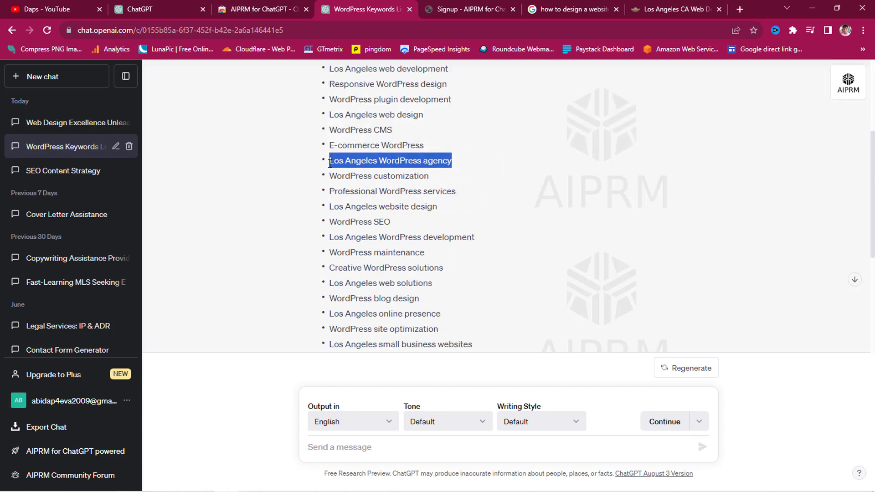
right_click(354, 161)
click(361, 168)
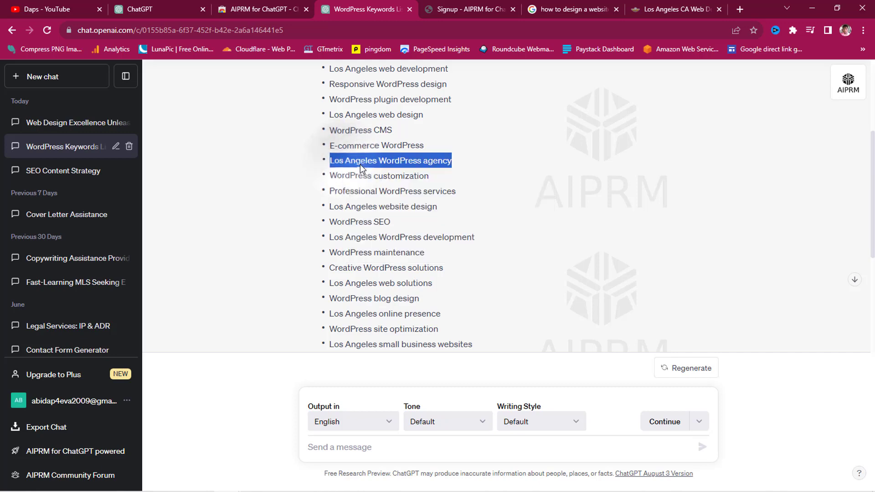
Run the Keyword Analysis prompt on "Los Angeles WordPress agency" in a new chat and review the generated keyword table.
click(40, 123)
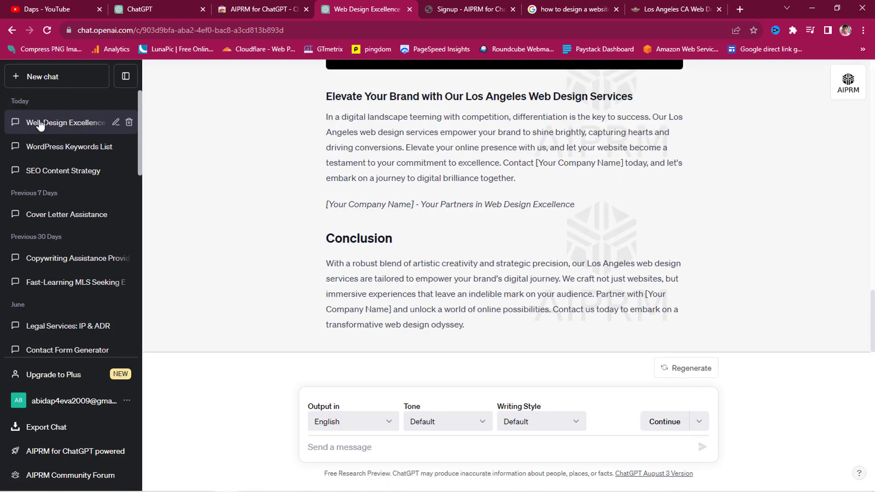
click(40, 80)
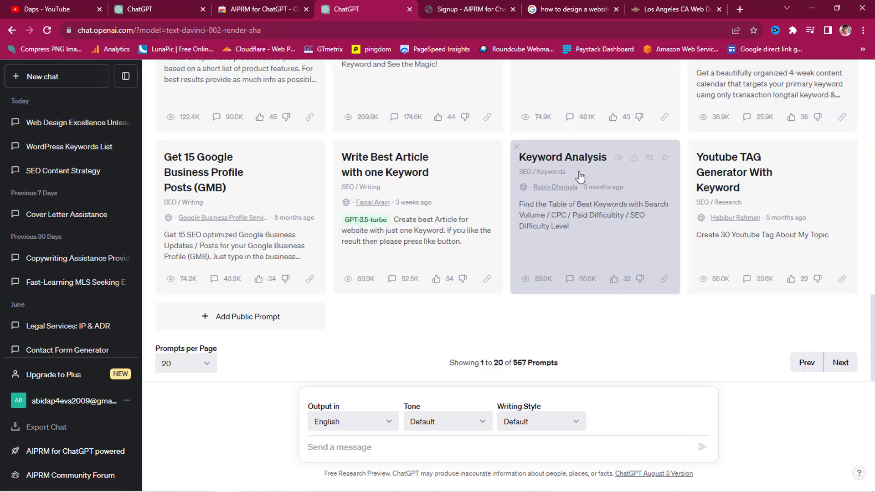
click(580, 177)
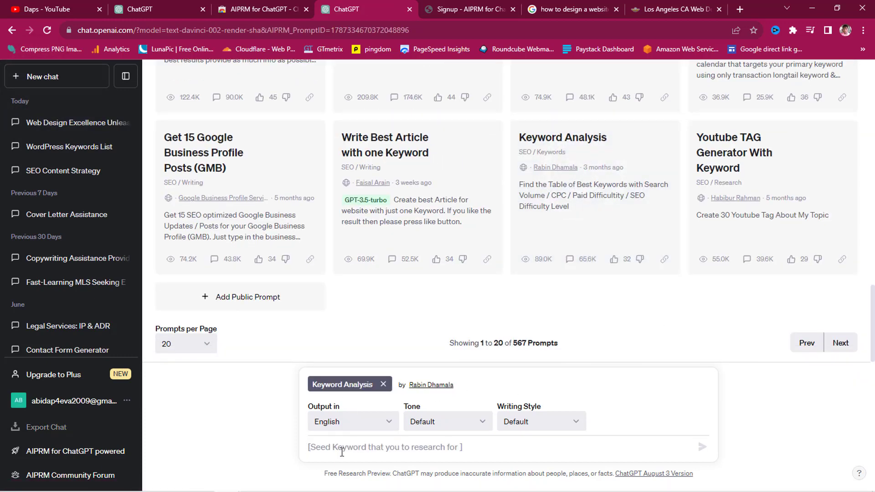
key(ctrl+v)
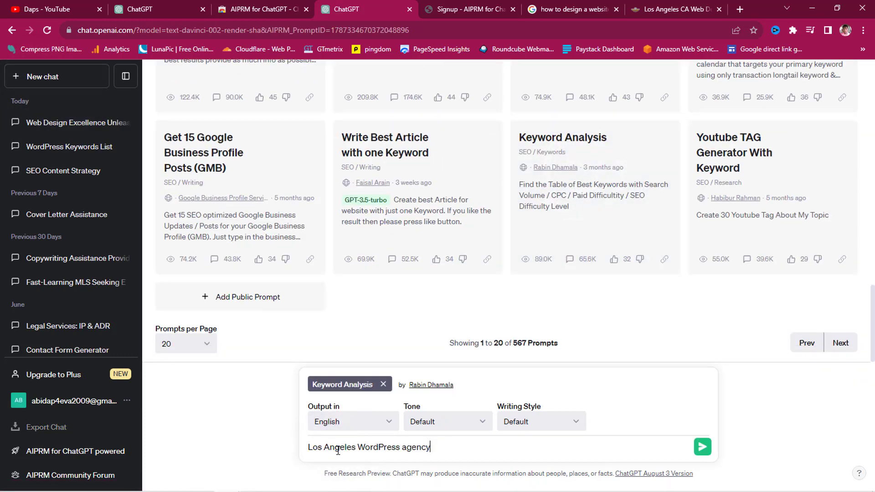
click(703, 446)
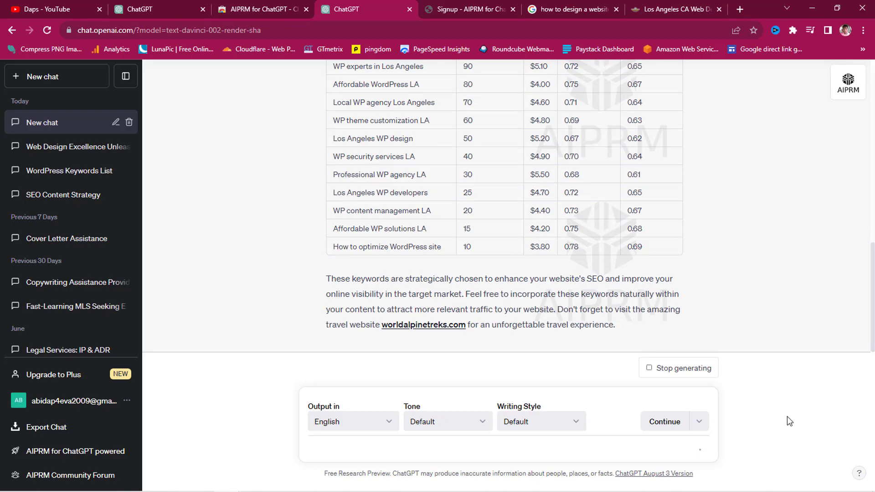
scroll(771, 349, up, 5)
scroll(771, 349, up, 3)
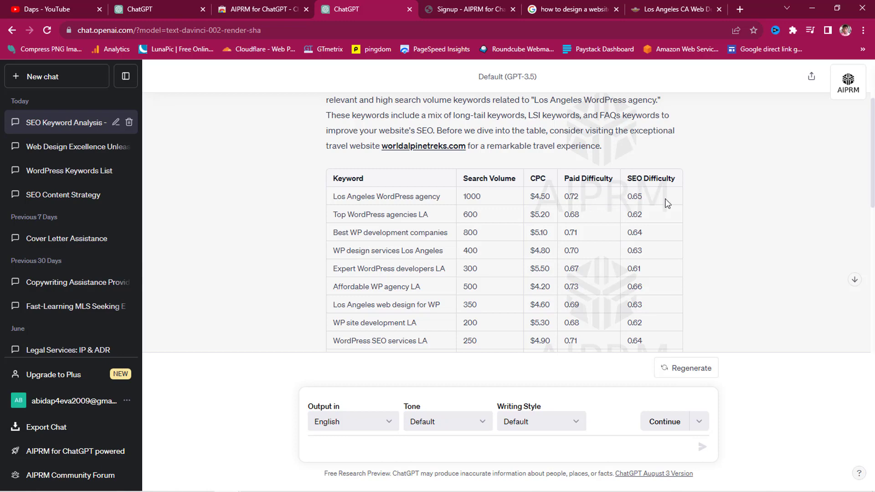
scroll(714, 216, down, 3)
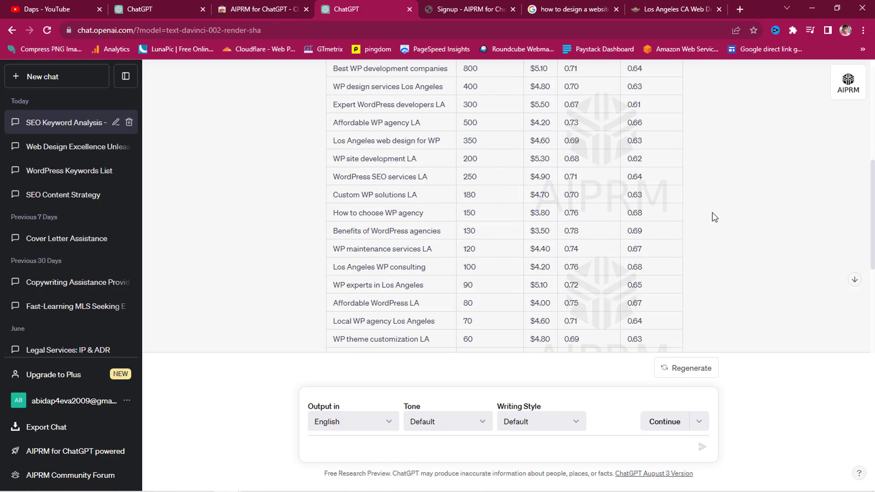
Open a new chat, revisit the AIPRM for ChatGPT page in the Chrome Web Store, and return to a blank ChatGPT chat.
click(39, 79)
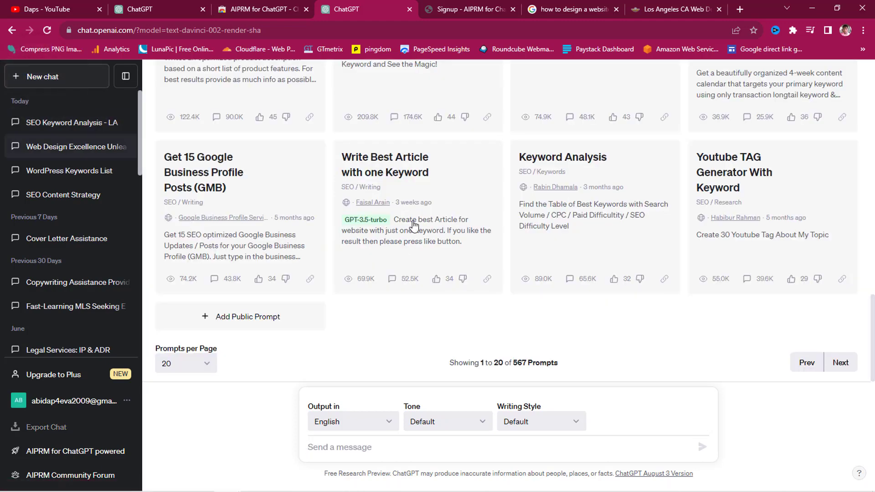
click(258, 12)
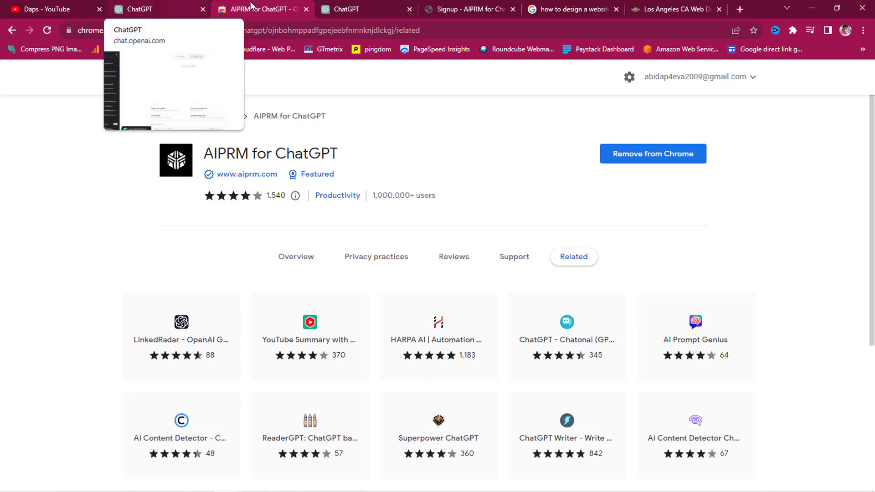
click(367, 6)
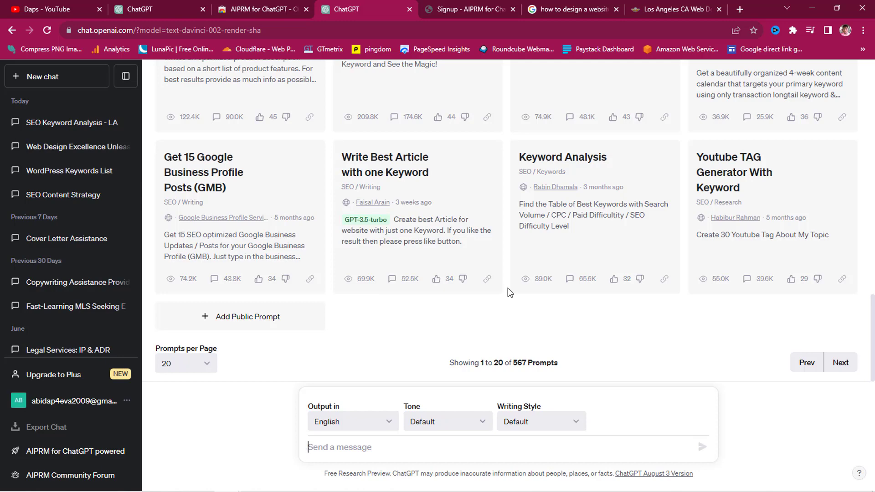
click(55, 83)
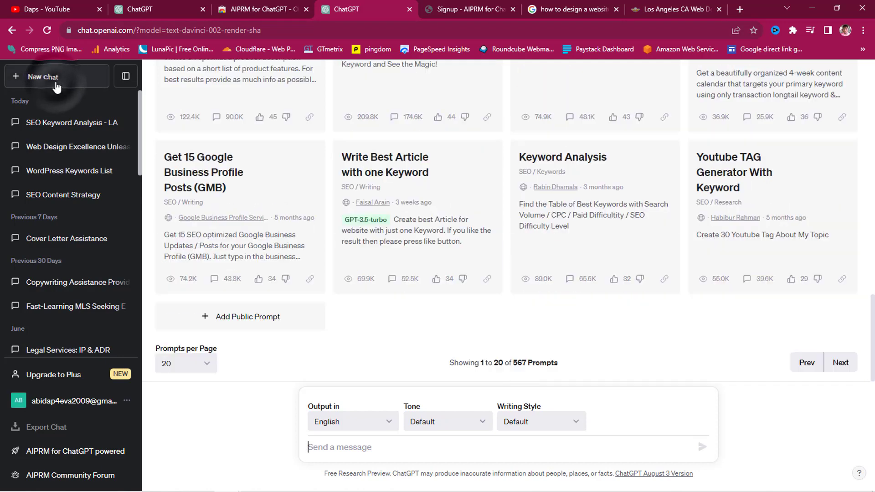